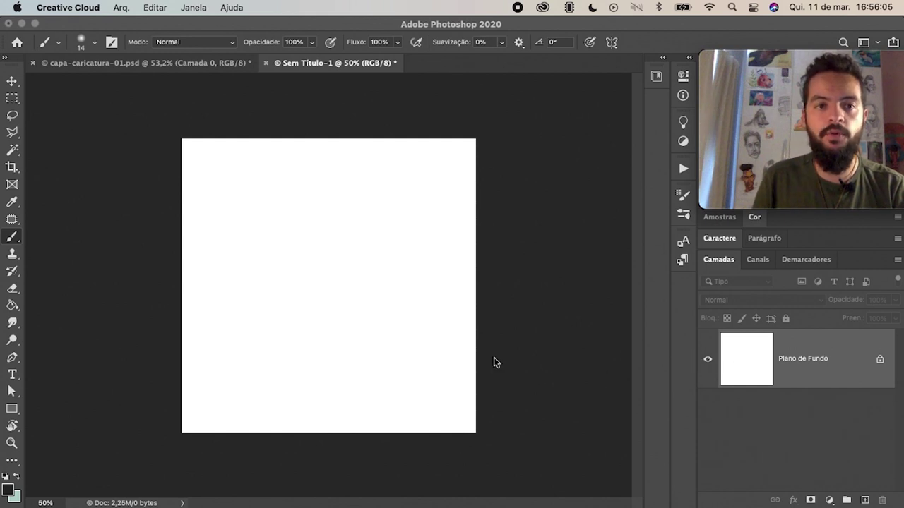
Unlock the Plano de Fundo background as an ordinary layer named Camada 0.
double_click(823, 351)
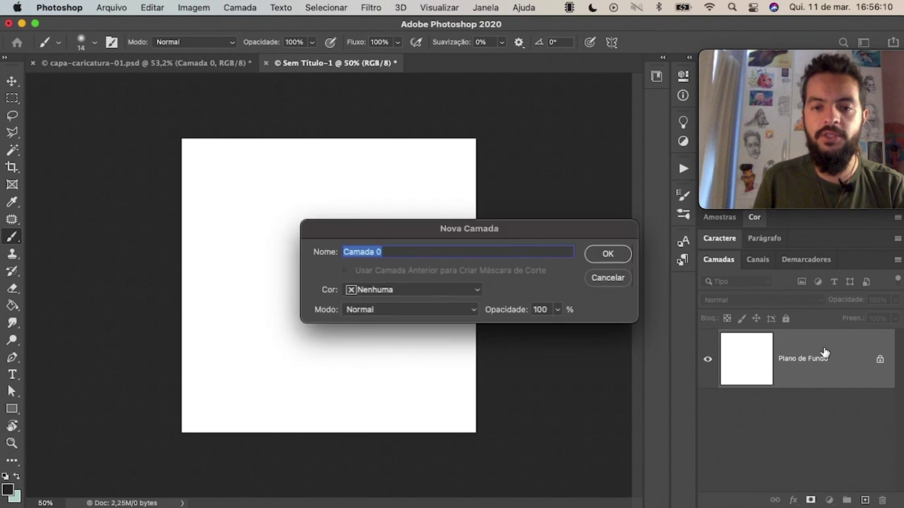
left_click(608, 254)
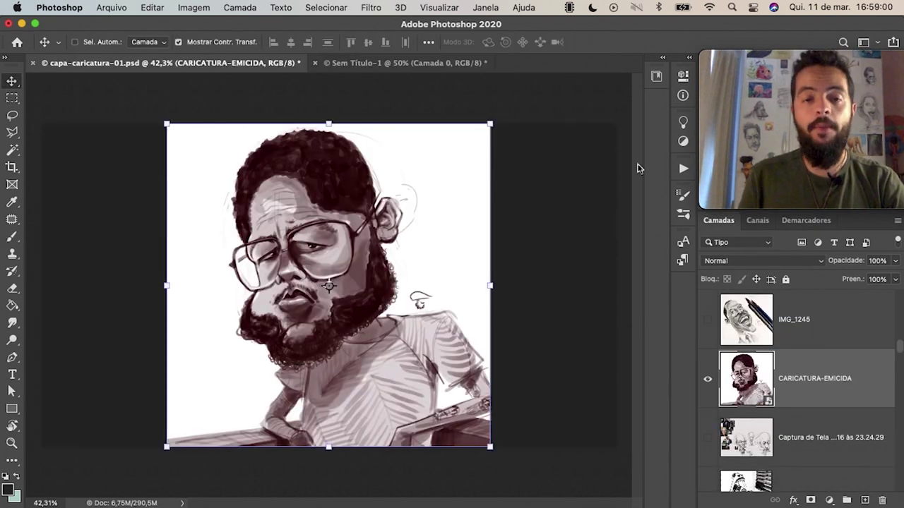
Reopen the Properties panel via Janela > Propriedades to show the CARICATURA-EMICIDA embedded smart object.
left_click(682, 79)
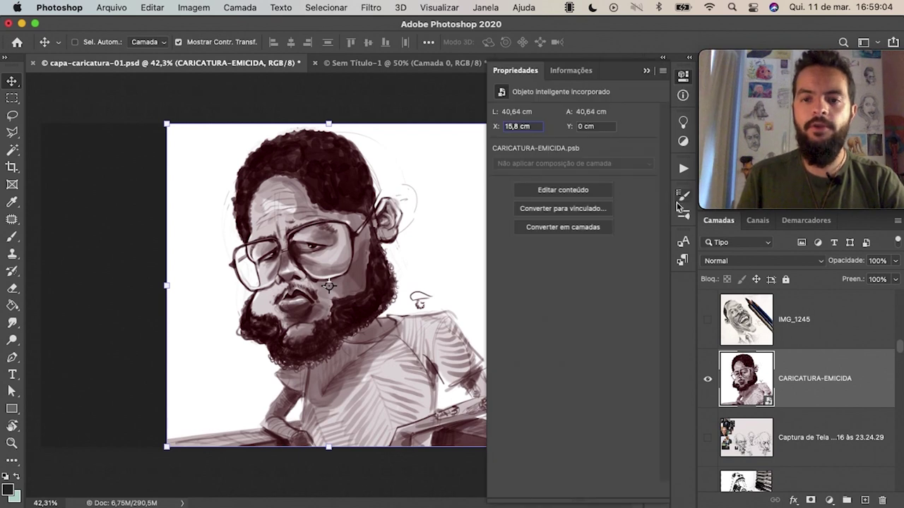
left_click(683, 76)
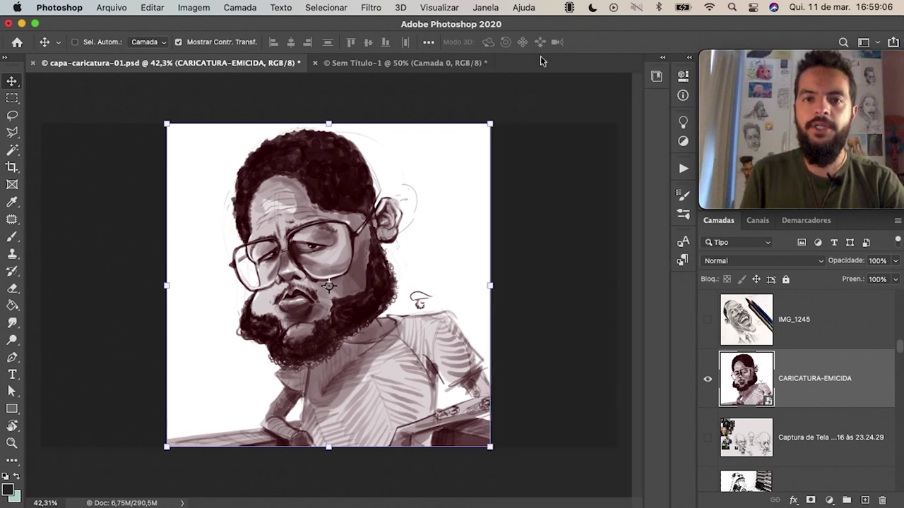
left_click(486, 8)
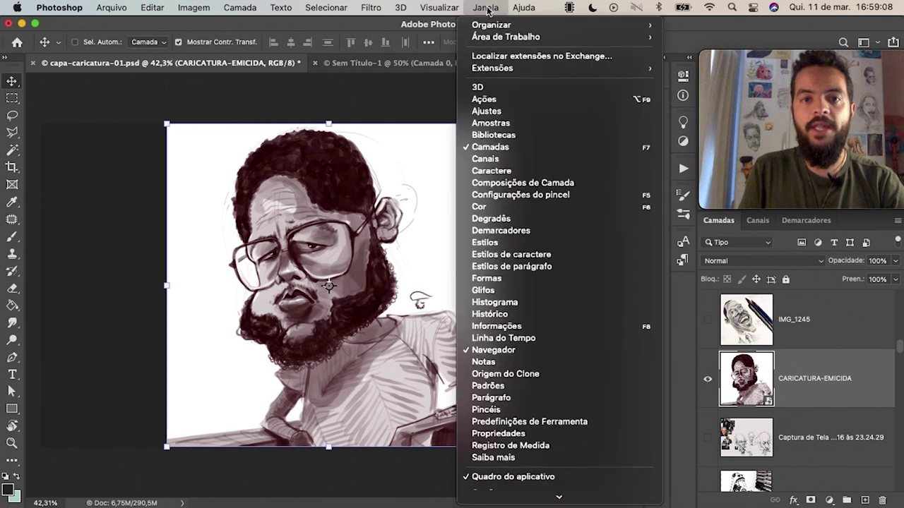
left_click(499, 434)
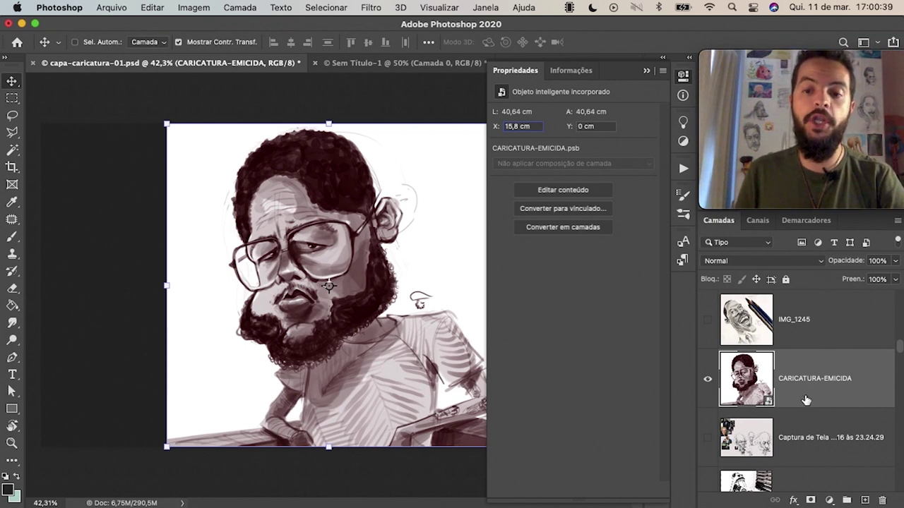
right_click(804, 400)
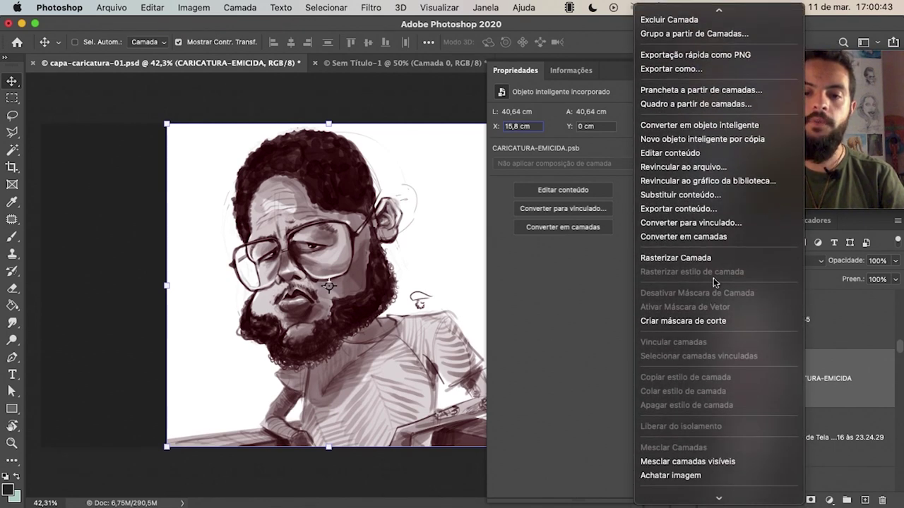
Rasterize the CARICATURA-EMICIDA layer and mask away its white background.
left_click(715, 256)
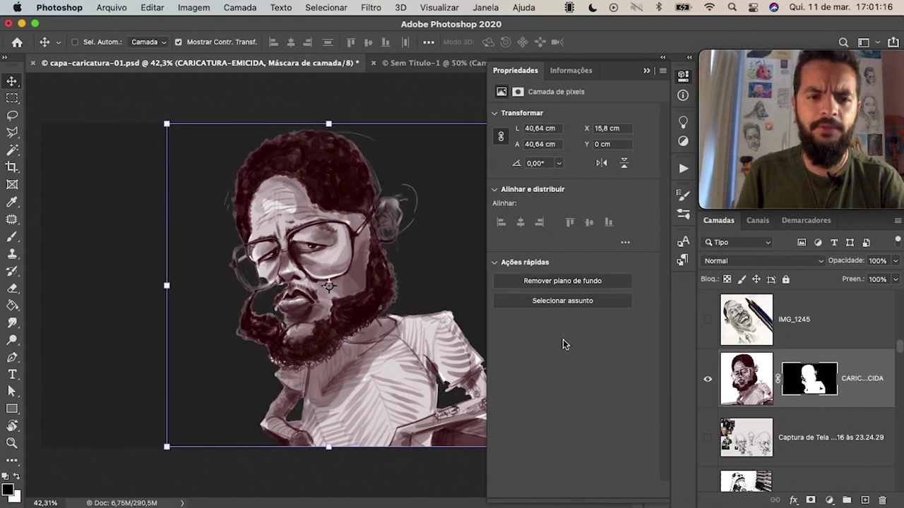
left_click(645, 71)
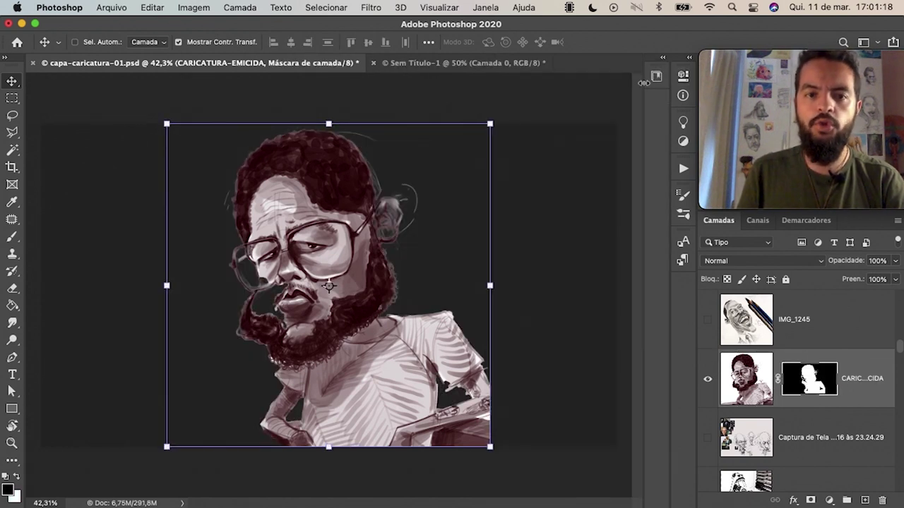
Switch to the Brush, zoom in on the ear, and set the brush size to 50.
key("b")
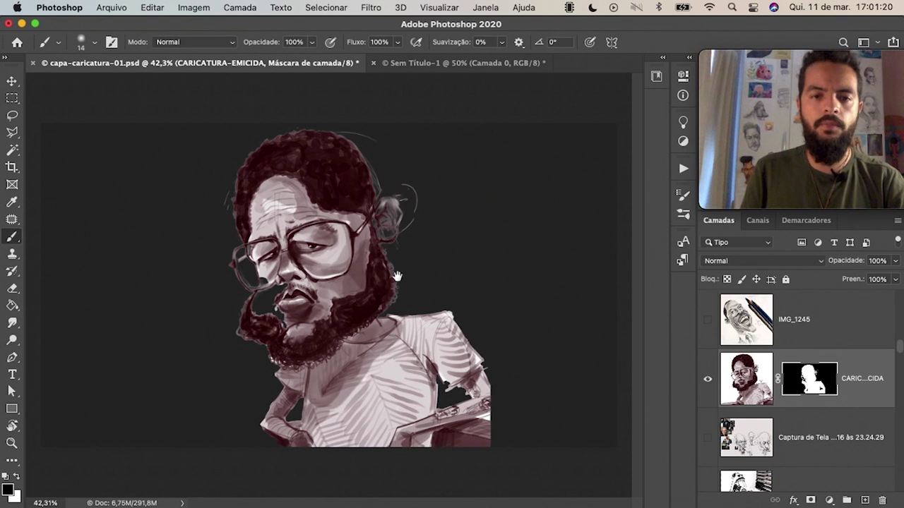
left_click_drag(384, 221, 431, 221)
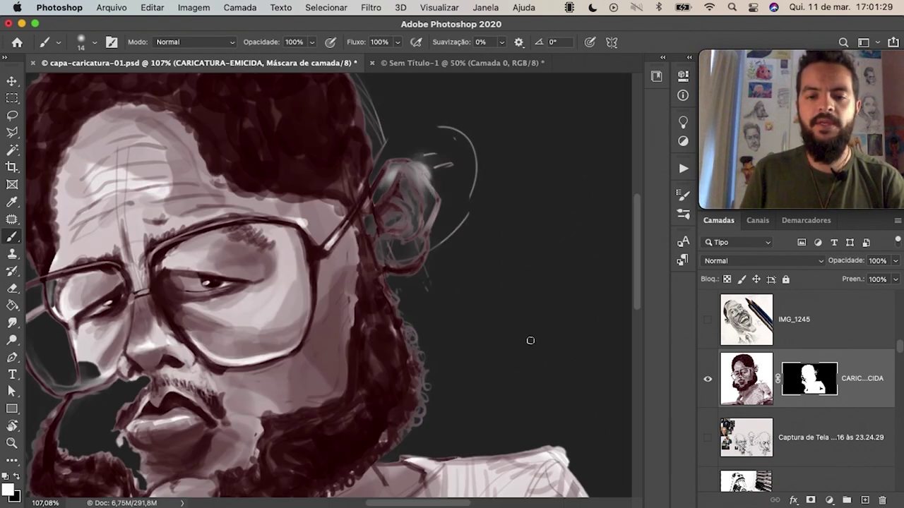
left_click_drag(416, 290, 466, 290)
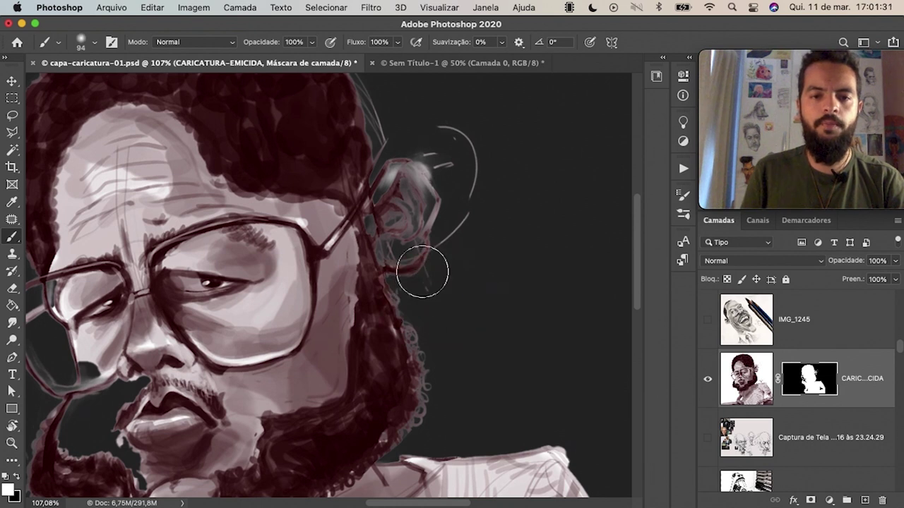
key("ctrl+z")
mouse_move(399, 230)
left_mouse_down()
mouse_move(404, 245)
mouse_move(420, 205)
mouse_move(399, 180)
mouse_move(385, 225)
left_mouse_up()
scroll(347, 189, "up", 5)
scroll(348, 189, "left", 2)
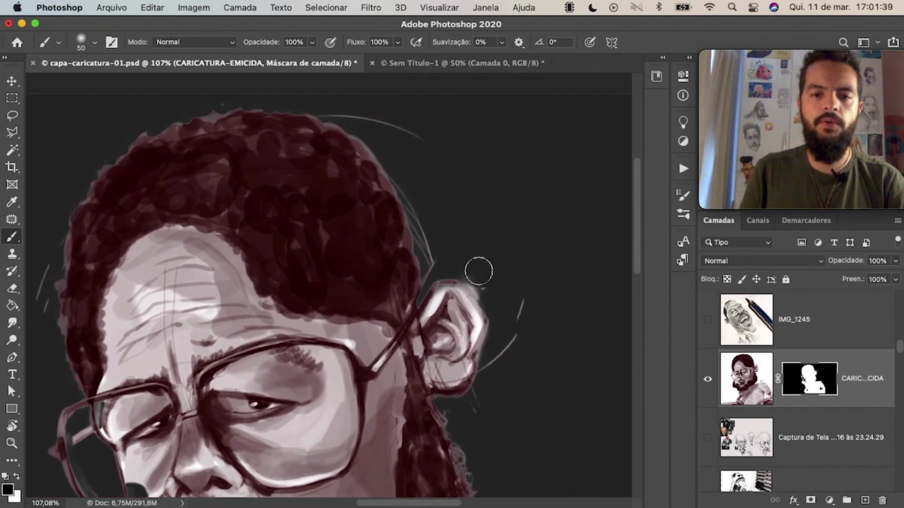
Paint the mask to hide sketch lines around the ear and hair and restore the cheek.
mouse_move(488, 283)
left_mouse_down()
mouse_move(521, 306)
mouse_move(510, 343)
mouse_move(492, 359)
left_mouse_up()
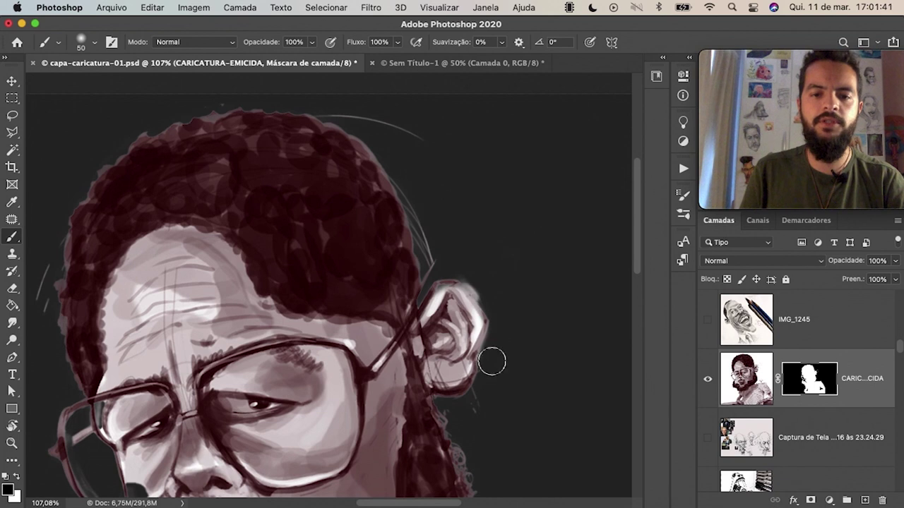
left_click_drag(464, 203, 484, 220)
left_click_drag(455, 272, 430, 209)
left_click_drag(457, 177, 358, 129)
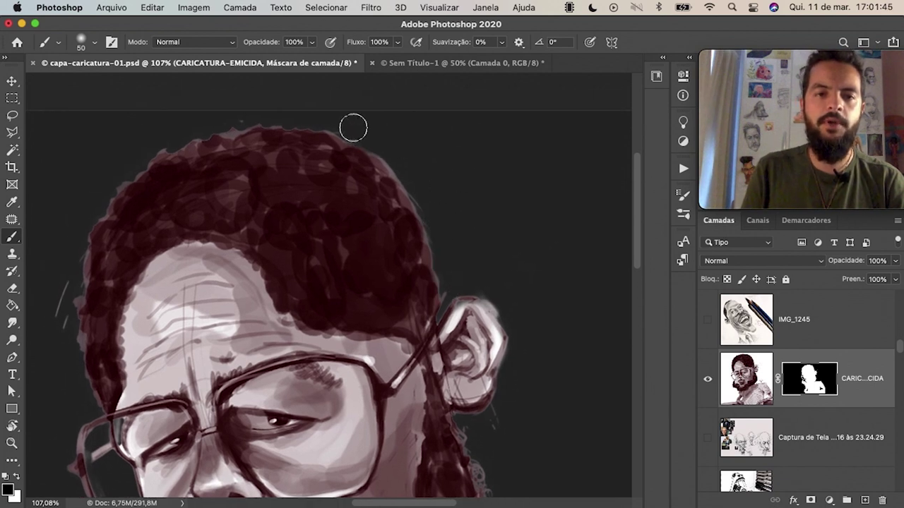
scroll(486, 181, "left", 5)
scroll(403, 257, "down", 3)
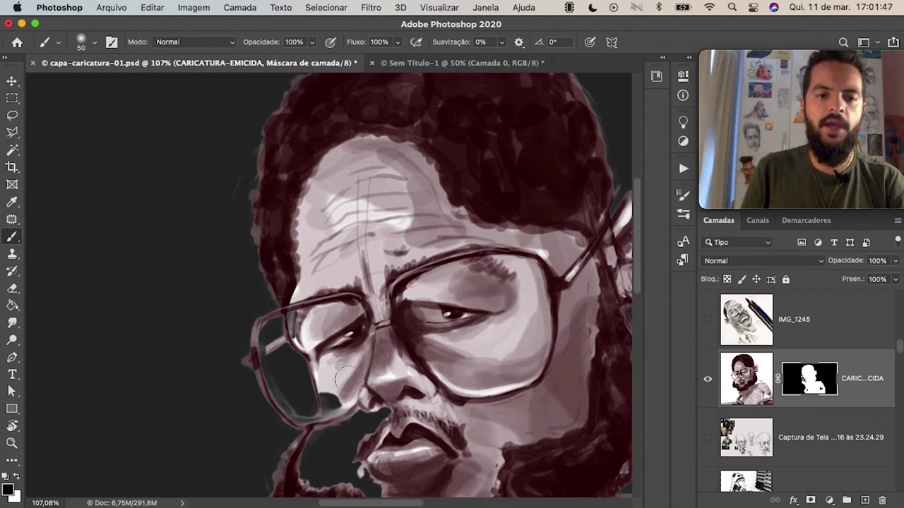
scroll(348, 378, "down", 5)
mouse_move(359, 234)
left_mouse_down()
mouse_move(381, 303)
mouse_move(317, 283)
mouse_move(329, 269)
mouse_move(404, 347)
left_mouse_up()
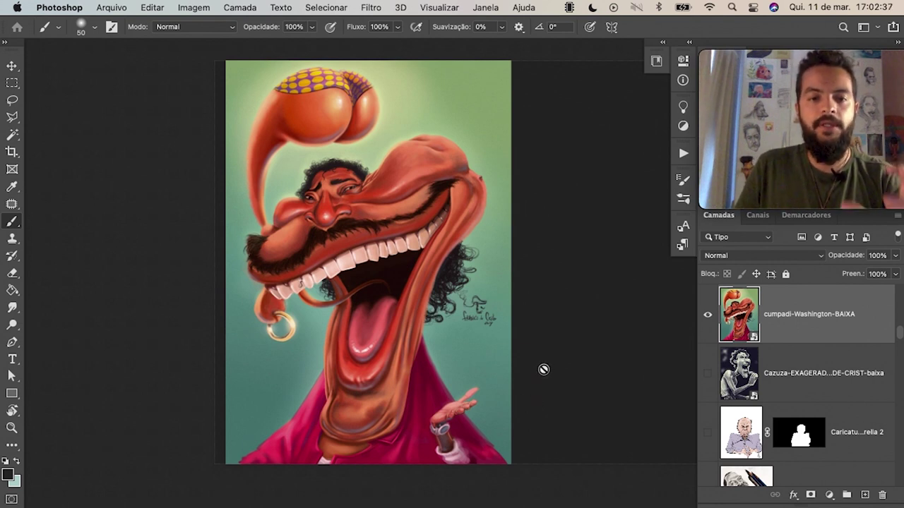
Rasterize the cumpadi caricature layer and apply Remover plano de fundo to it.
right_click(792, 330)
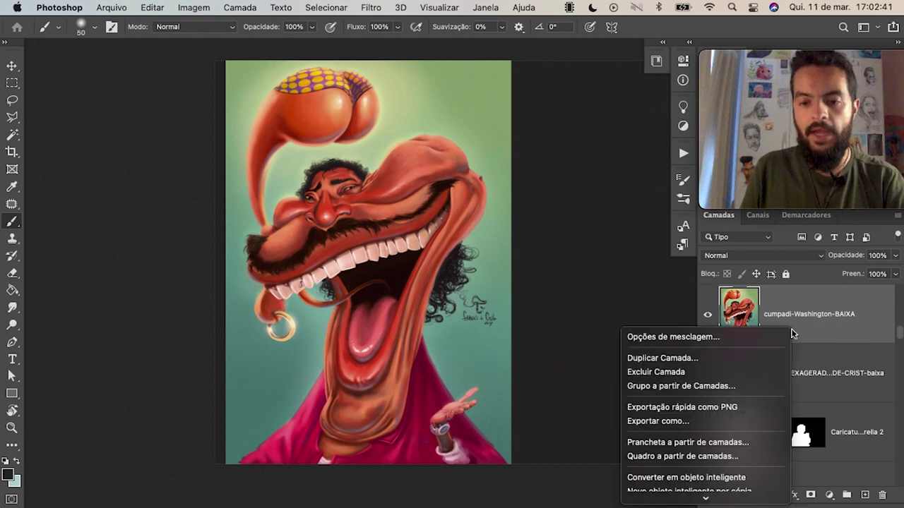
scroll(710, 477, "down", 10)
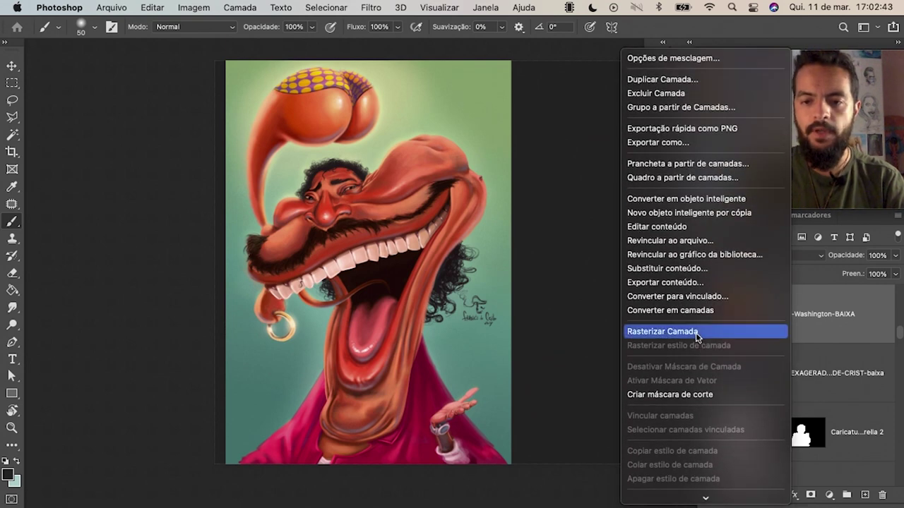
left_click(696, 332)
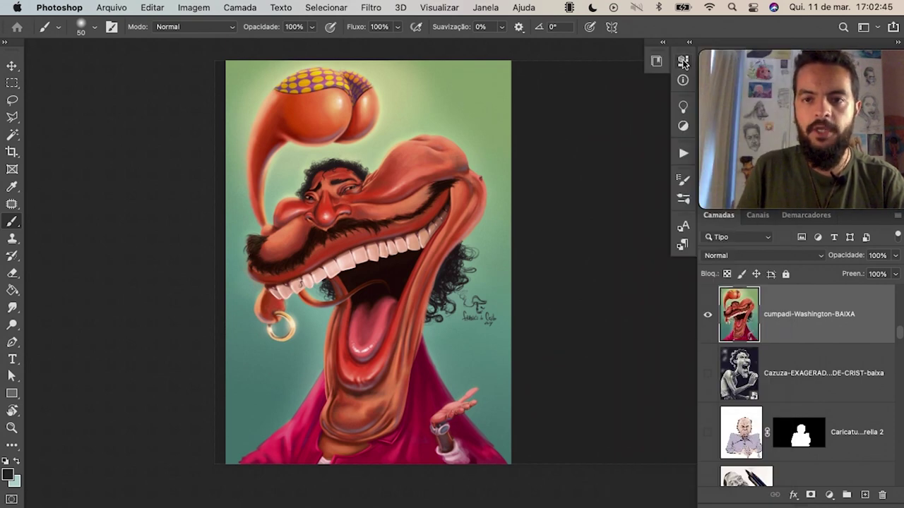
left_click(682, 62)
left_click(575, 268)
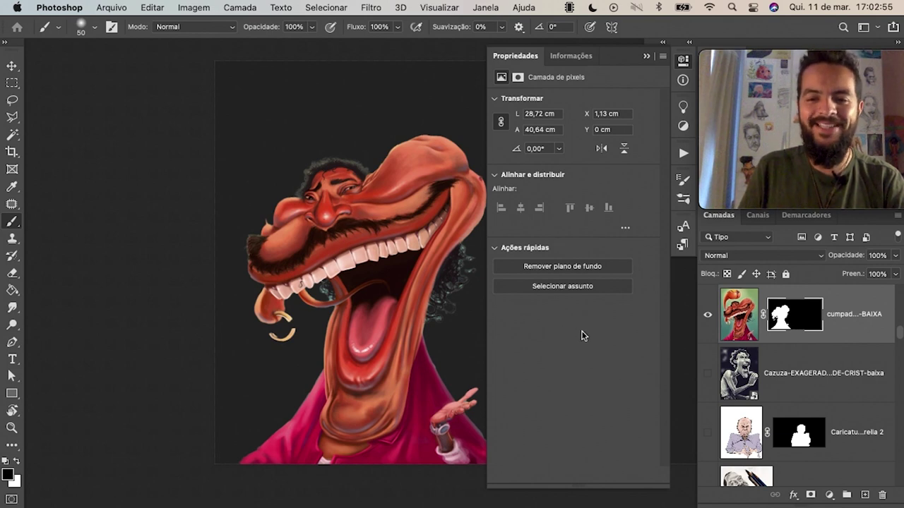
Zoom in on the curly hair edge to inspect the cut-out.
left_click_drag(394, 276, 311, 276)
scroll(423, 259, "up", 5)
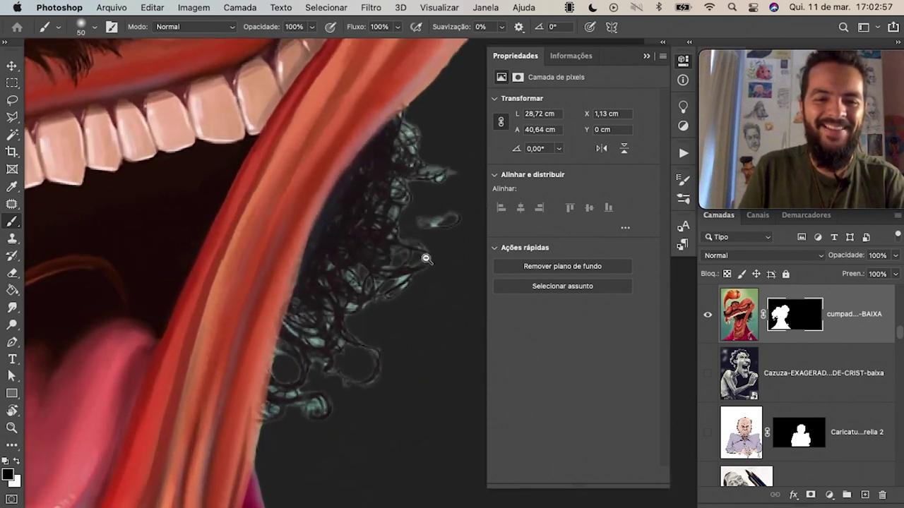
mouse_move(398, 294)
left_mouse_down()
mouse_move(377, 329)
mouse_move(352, 345)
left_mouse_up()
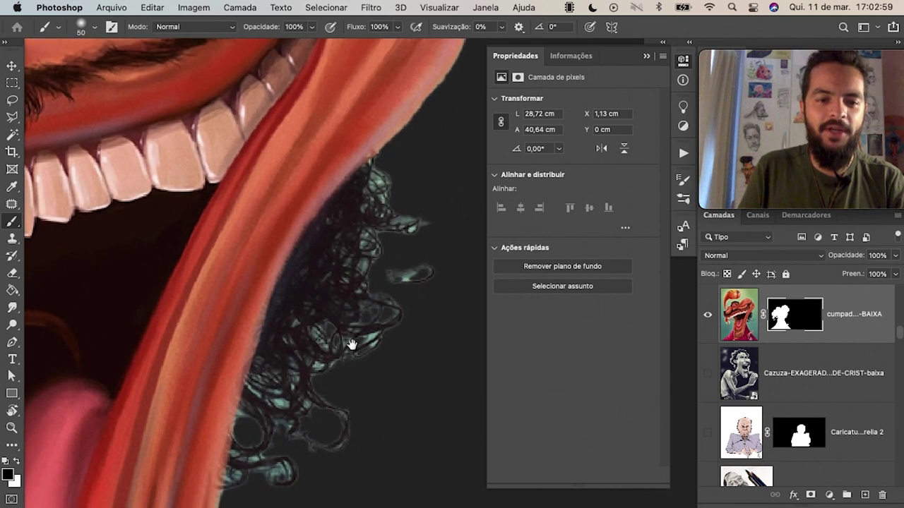
scroll(381, 339, "up", 3)
scroll(381, 381, "up", 4)
scroll(363, 367, "up", 3)
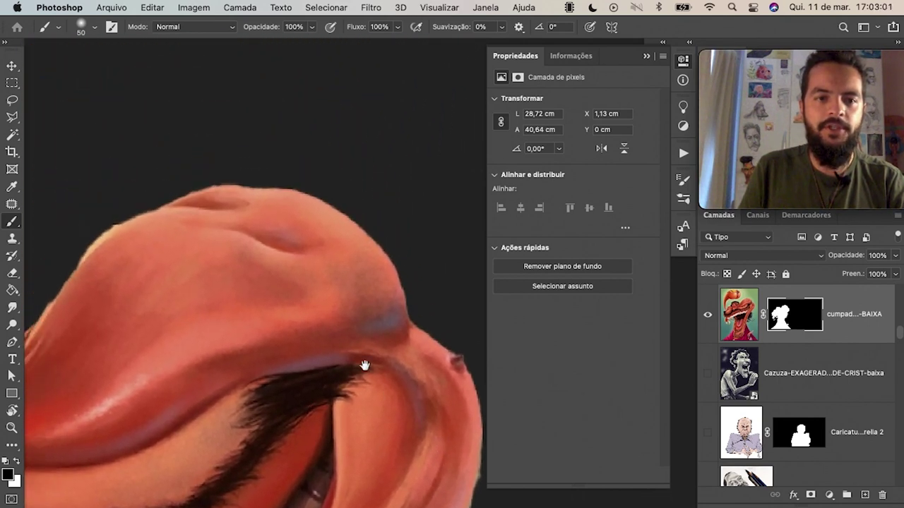
scroll(346, 349, "up", 2)
scroll(339, 341, "up", 3)
scroll(351, 325, "up", 3)
scroll(337, 313, "up", 3)
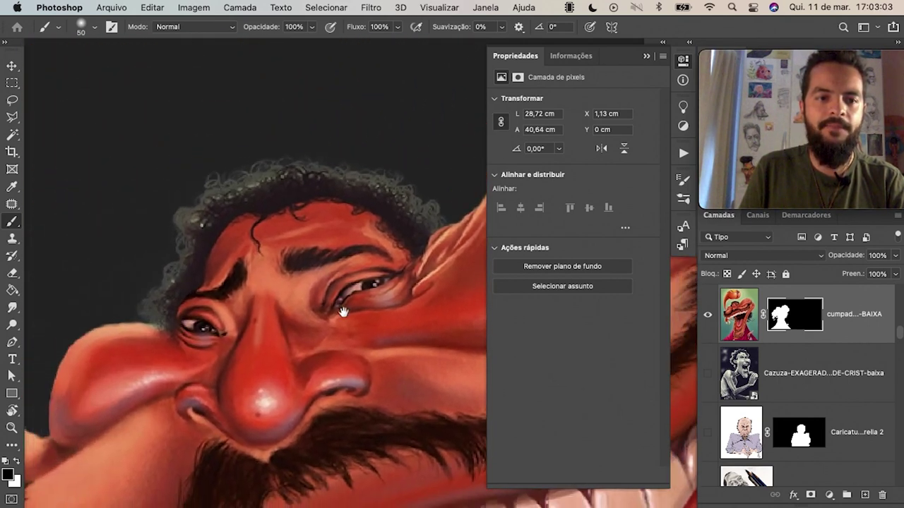
scroll(343, 309, "up", 3)
scroll(318, 176, "up", 2)
scroll(332, 129, "up", 2)
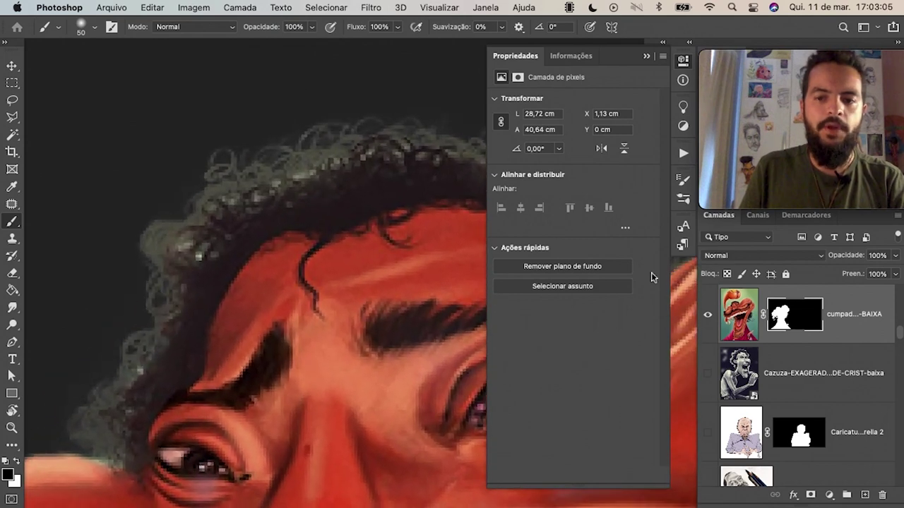
Toggle the layer mask off and on to compare the cut-out with the original.
left_click(791, 321)
left_click(793, 320, "shift")
left_click(793, 319, "shift")
left_click(793, 319, "shift")
left_click(793, 319, "shift")
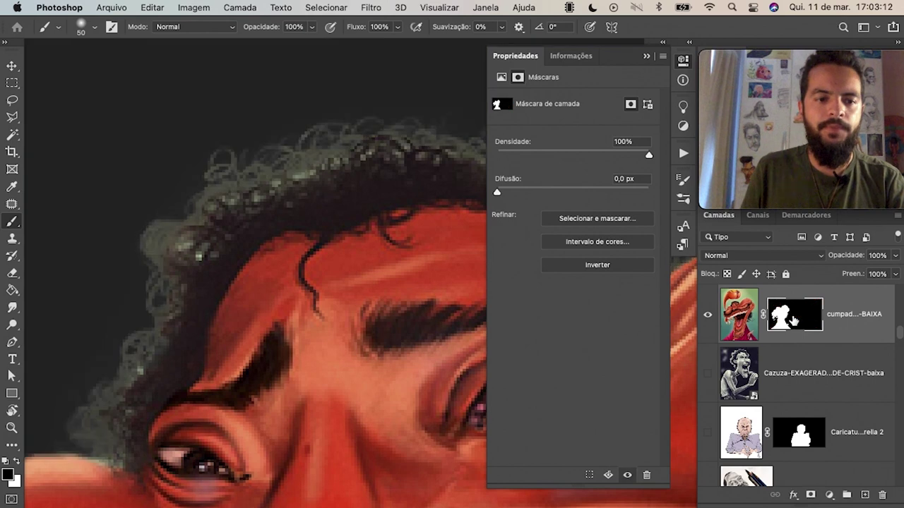
left_click(792, 320, "shift")
left_click(793, 320, "shift")
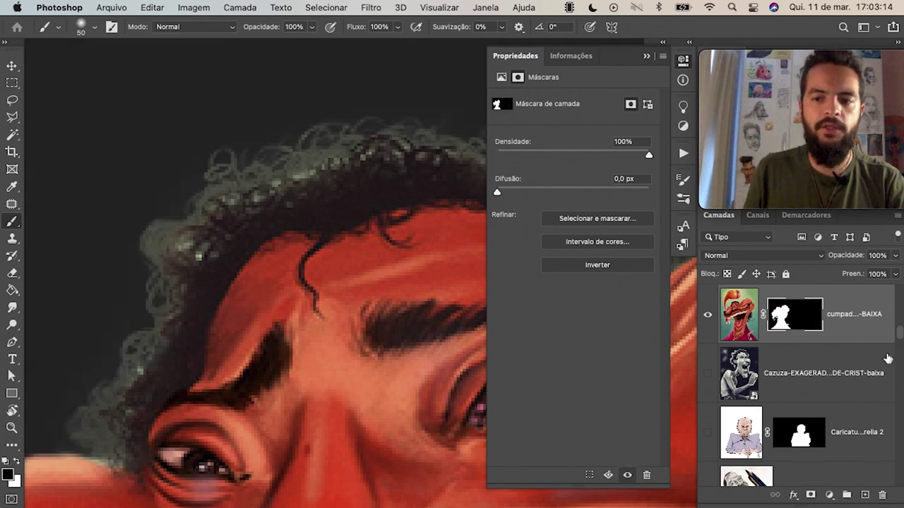
Hide the dark Camada 1 layer so the caricature sits on white, and add an empty Camada 2.
left_click_drag(900, 339, 735, 441)
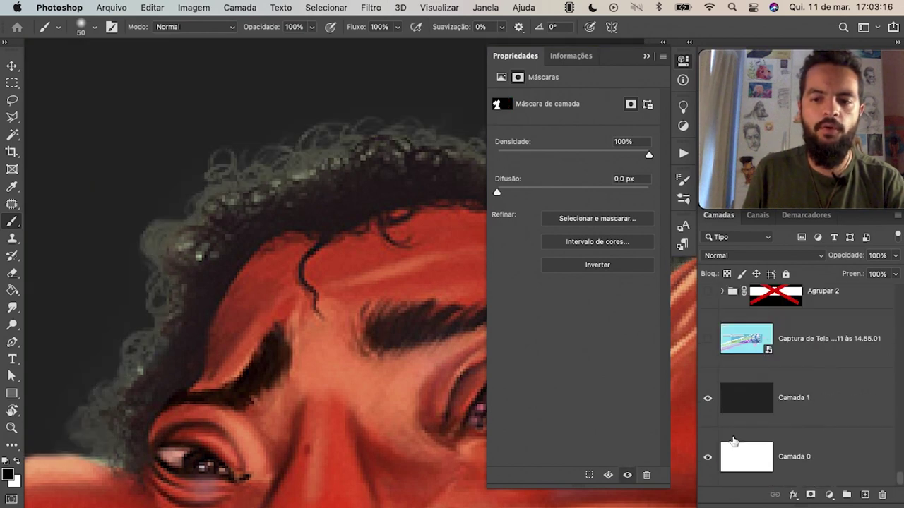
left_click(707, 401)
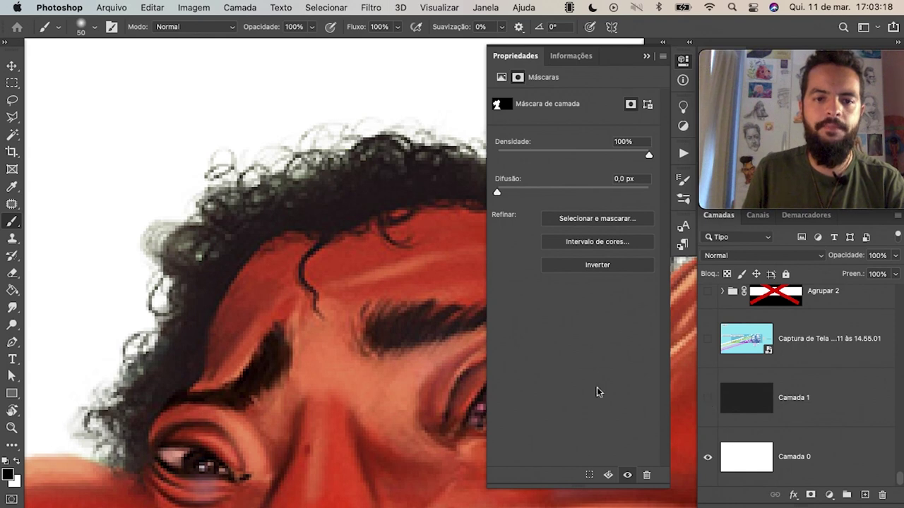
scroll(313, 327, "down", 5)
scroll(324, 284, "down", 2)
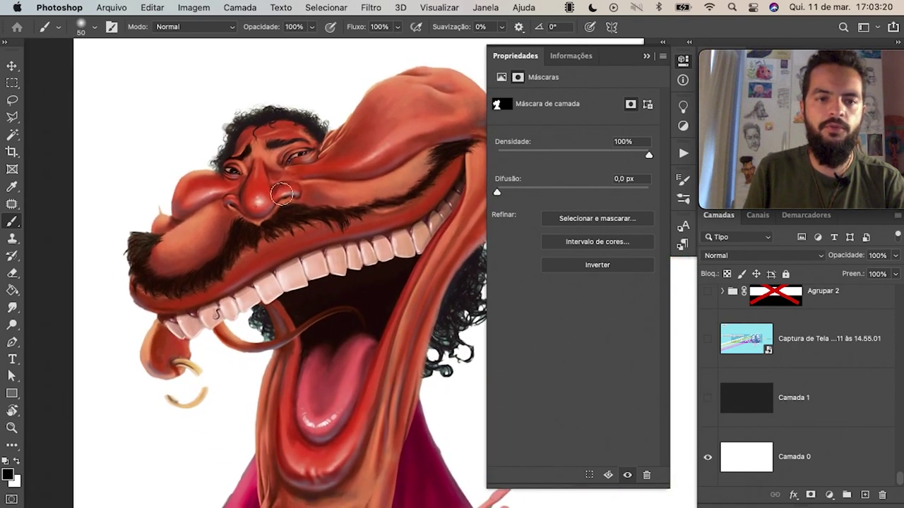
scroll(304, 283, "right", 5)
scroll(383, 305, "up", 3)
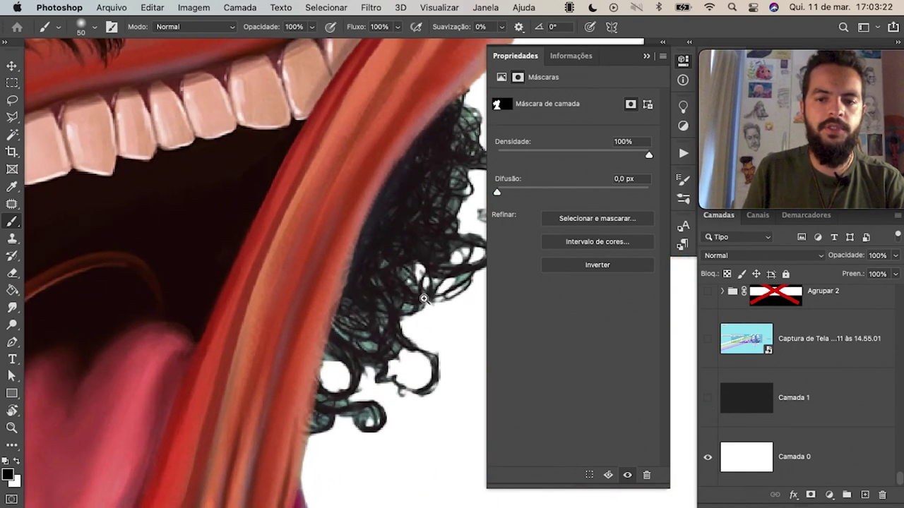
left_click(865, 496)
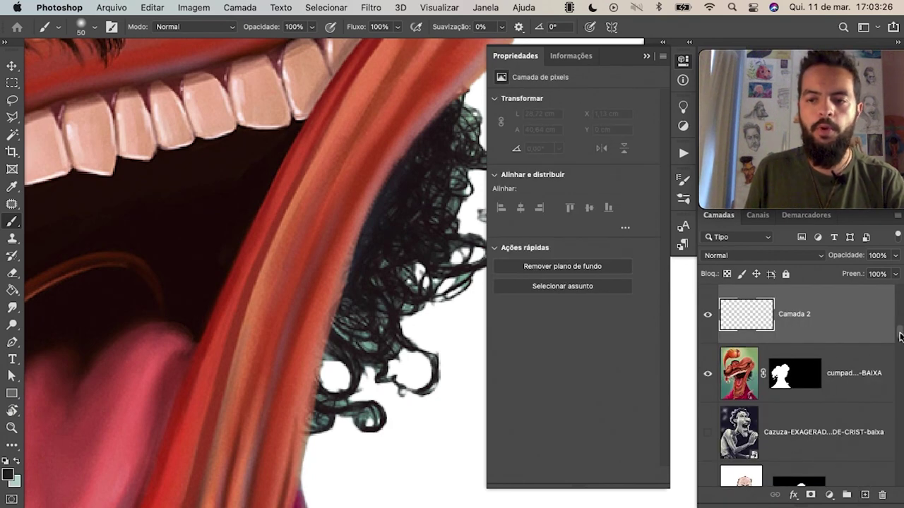
Add Camada 3 above Camada 0 and fill it with sage green #729084.
left_click_drag(900, 333, 899, 480)
left_click(821, 460)
left_click(866, 496)
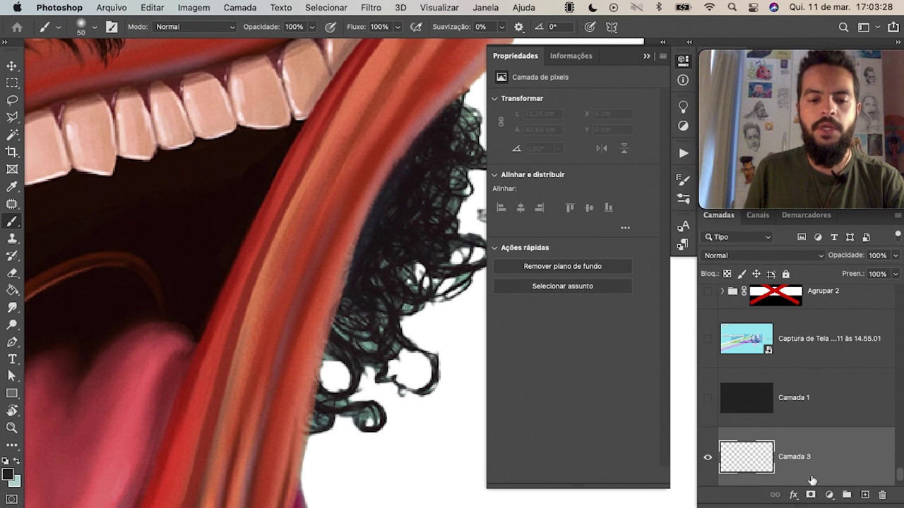
key("g")
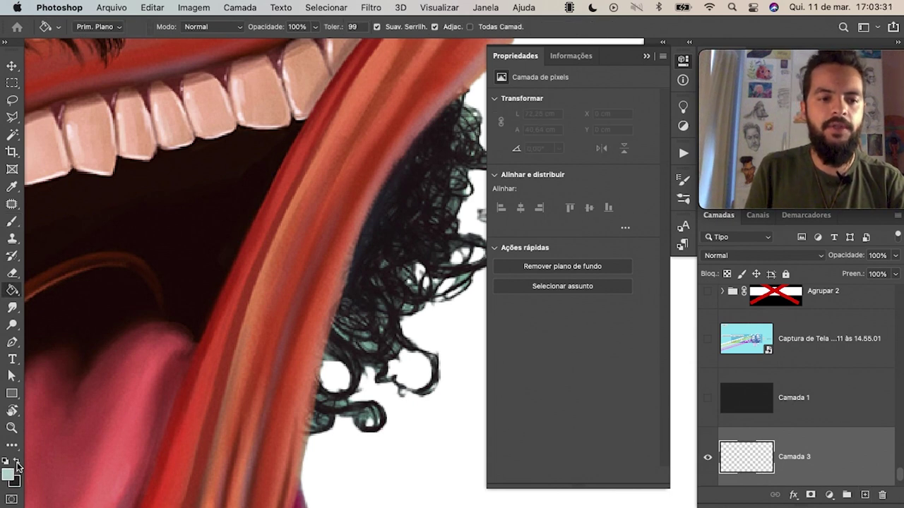
left_click(9, 476)
left_click(726, 216)
left_click(578, 194)
left_click(851, 114)
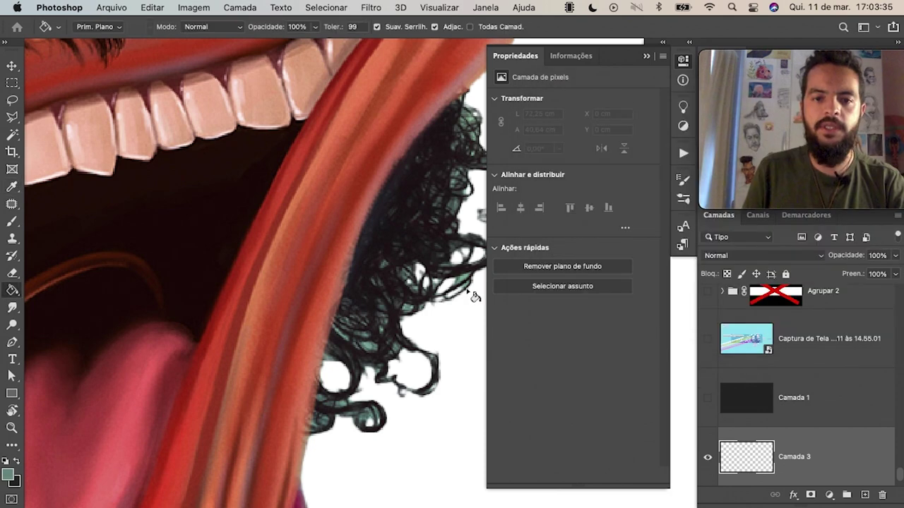
left_click(468, 305)
scroll(473, 311, "down", 5)
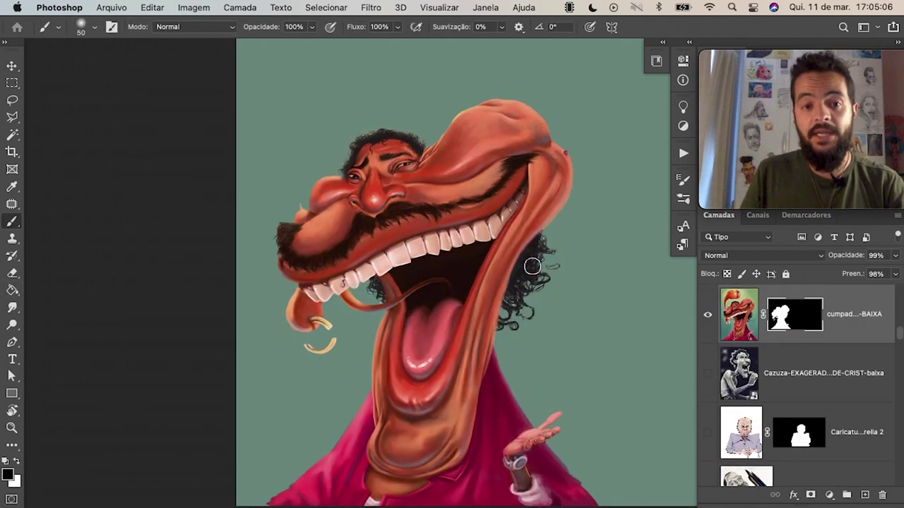
Disable and re-enable the caricature's mask to compare with the unmasked painting.
left_click(794, 315, "shift")
left_click_drag(543, 269, 551, 338)
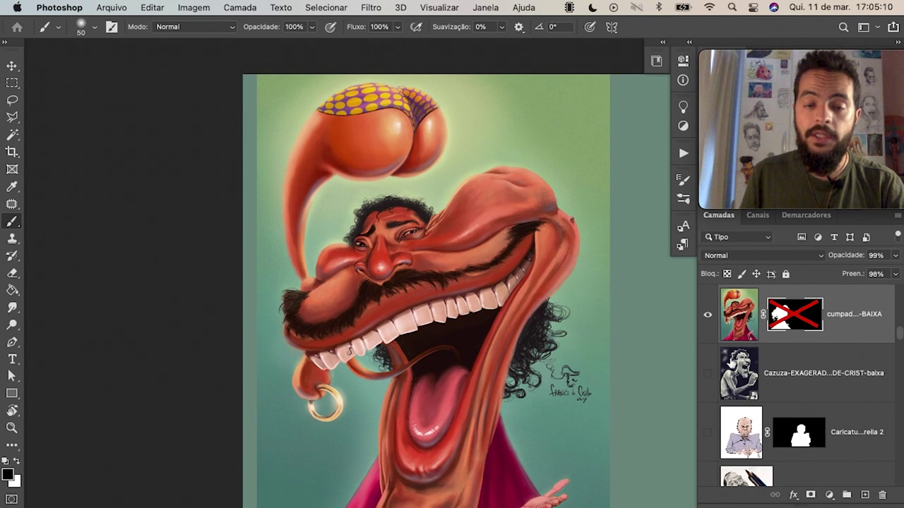
left_click(792, 321, "shift")
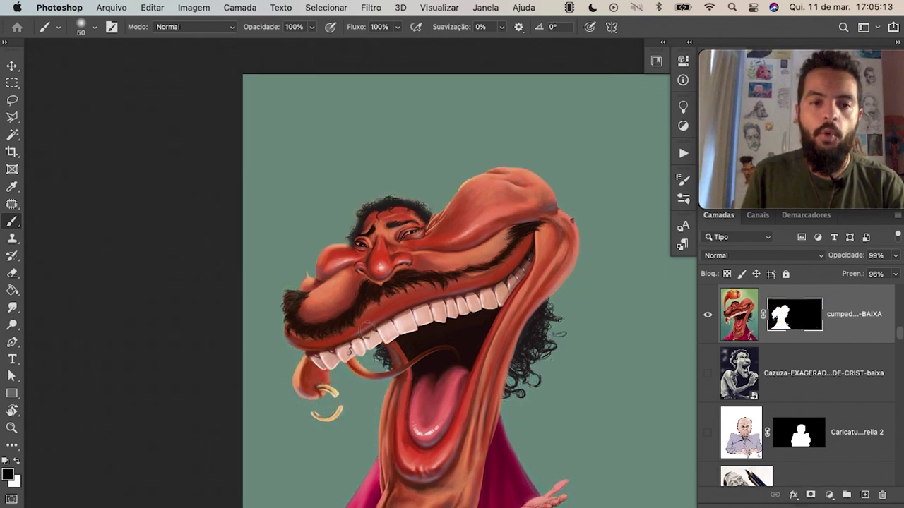
left_click(795, 318, "shift")
left_click(795, 322, "shift")
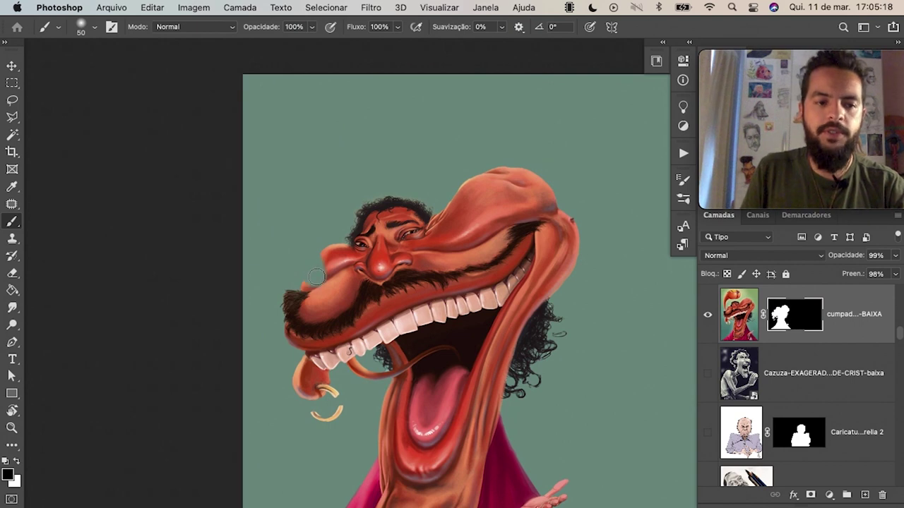
Paint white on the mask with a smaller brush to touch up the cheek edge.
scroll(317, 265, "up", 3)
key("x")
mouse_move(315, 297)
left_mouse_down()
mouse_move(298, 333)
mouse_move(331, 300)
mouse_move(337, 269)
mouse_move(340, 285)
left_mouse_up()
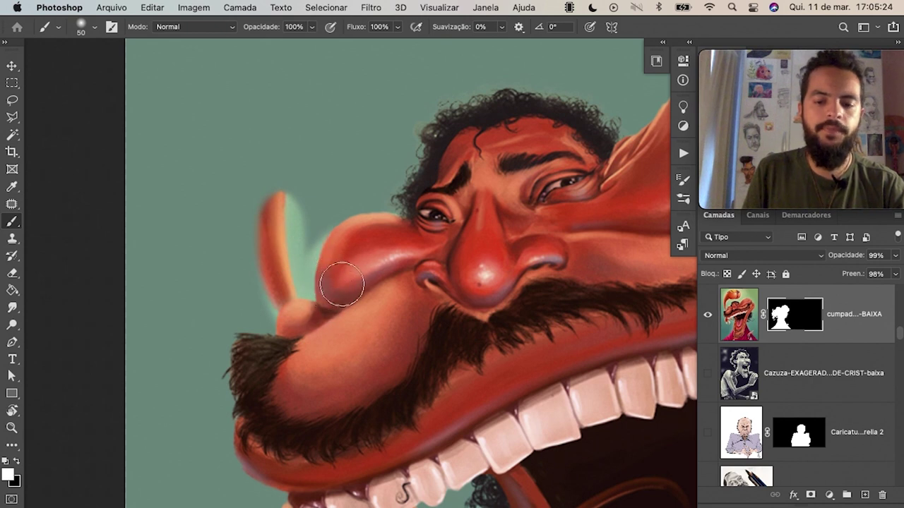
key("bracketleft")
key("bracketleft")
key("bracketleft")
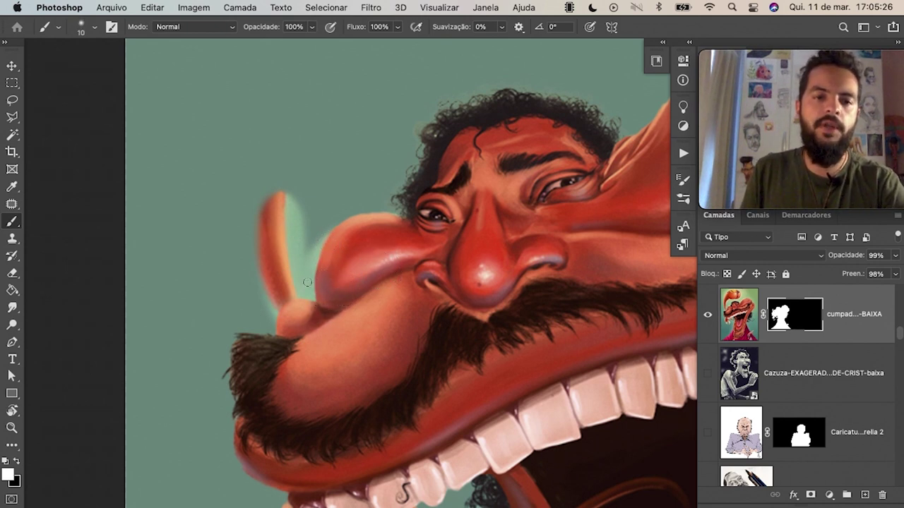
left_click_drag(330, 224, 322, 238)
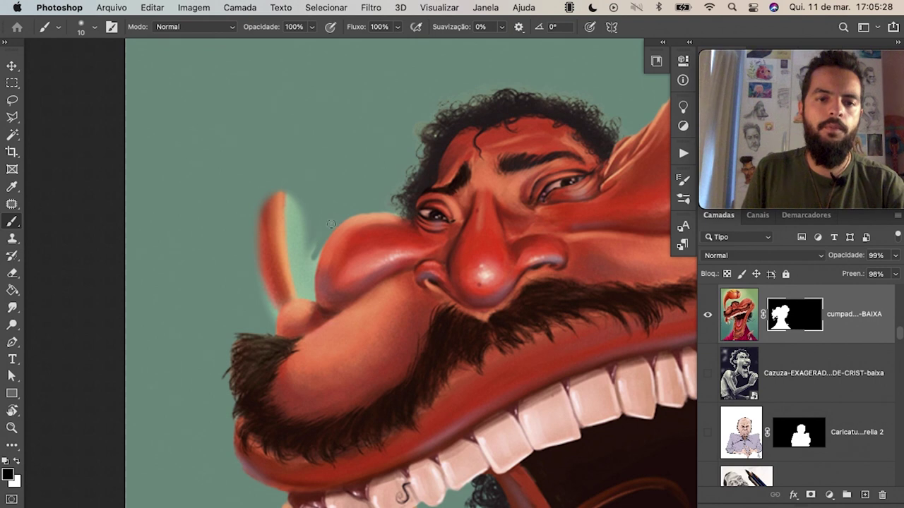
Enlarge the brush to about 87 px and reveal the tongue figure and dotted bikini above the head.
key("super+minus")
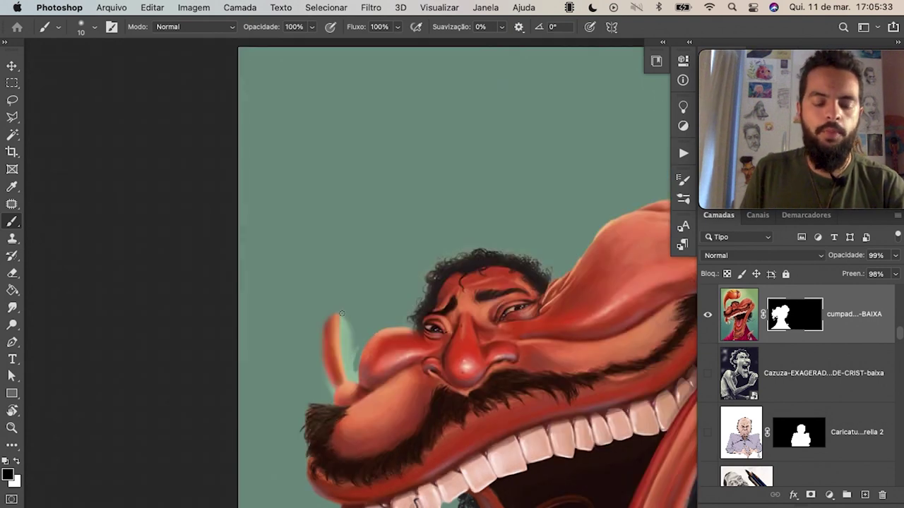
right_click(350, 316, "ctrl+alt")
left_click_drag(349, 316, 339, 233)
left_click_drag(367, 198, 494, 141)
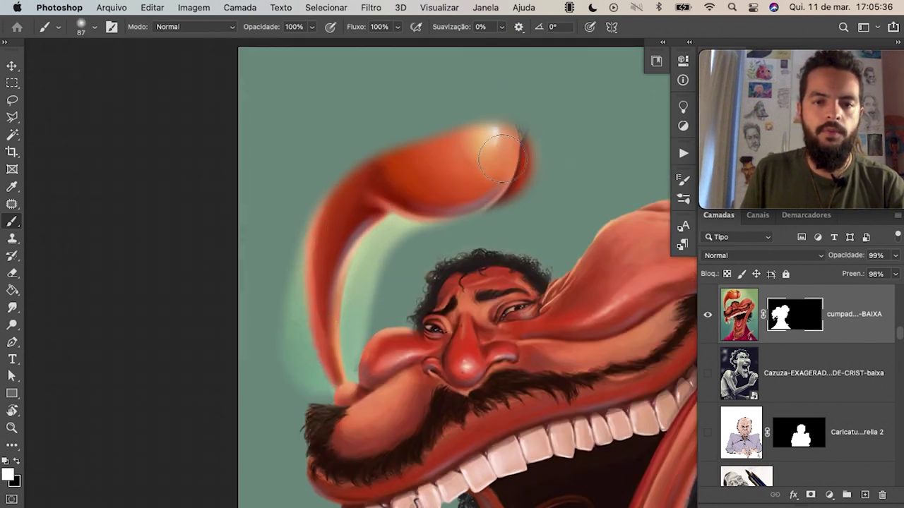
left_click_drag(424, 212, 536, 177)
mouse_move(494, 106)
left_mouse_down()
mouse_move(485, 91)
mouse_move(367, 98)
mouse_move(323, 258)
mouse_move(368, 319)
left_mouse_up()
scroll(433, 264, "right", 5)
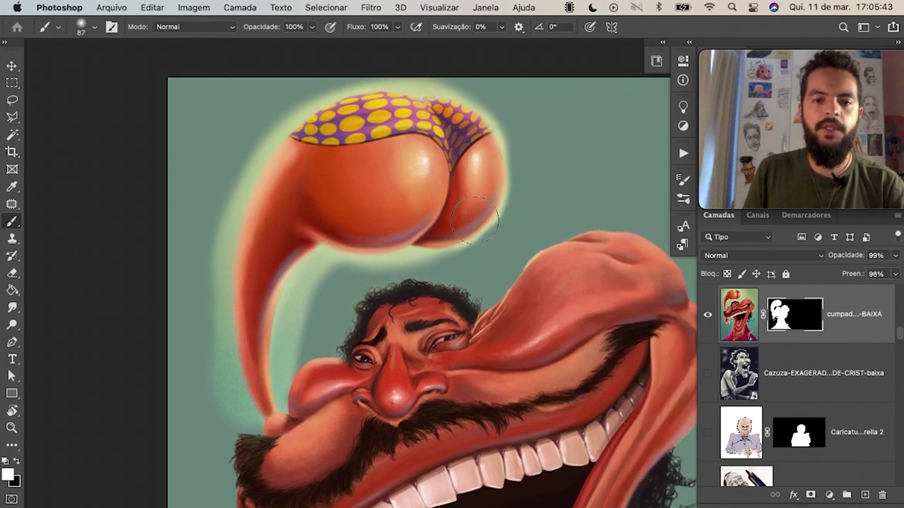
Paint black with a smaller brush to trim the light halo around the bikini figure.
key("x")
key("x")
key("bracketleft")
key("x")
key("bracketleft")
key("bracketleft")
key("bracketleft")
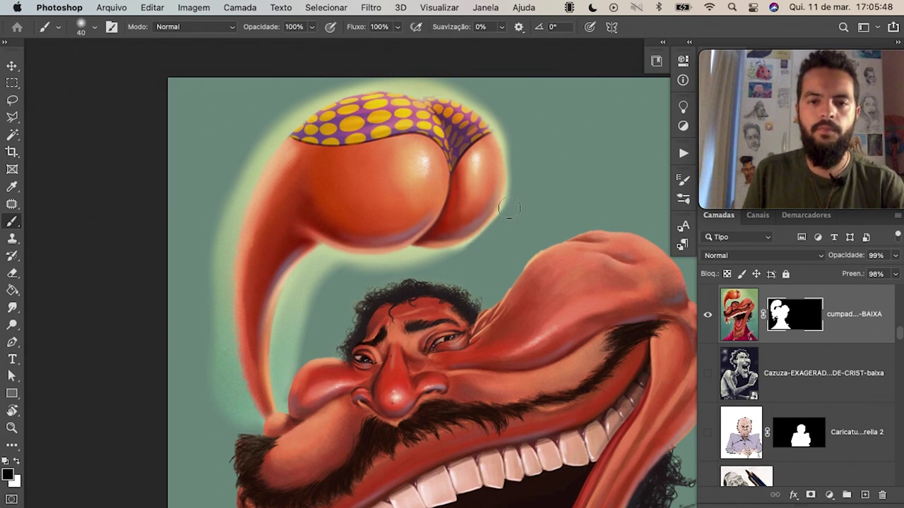
left_click_drag(483, 240, 506, 137)
left_click_drag(512, 195, 493, 112)
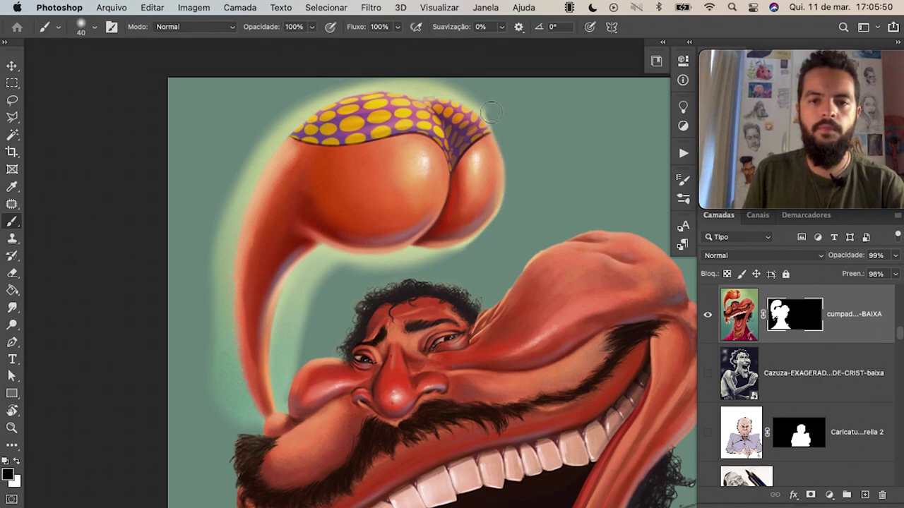
scroll(522, 232, "down", 5)
scroll(456, 269, "up", 1)
scroll(468, 302, "up", 1)
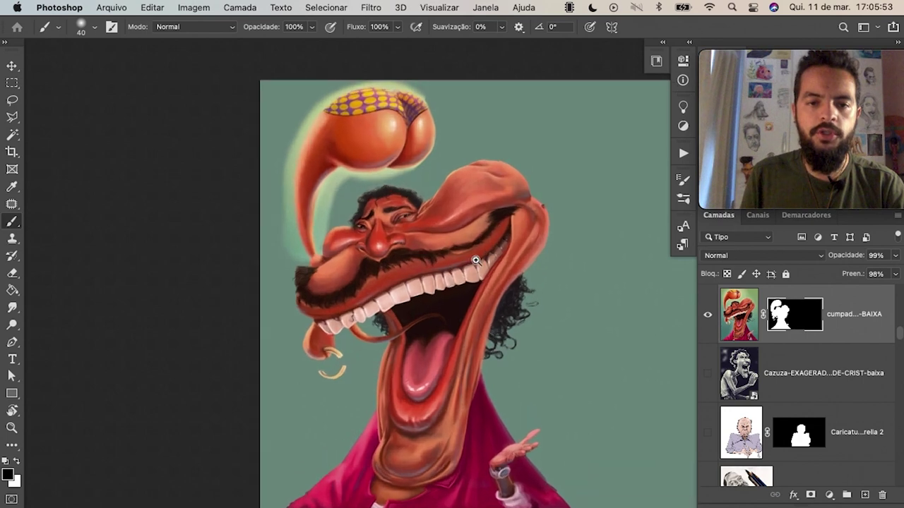
scroll(518, 289, "up", 1)
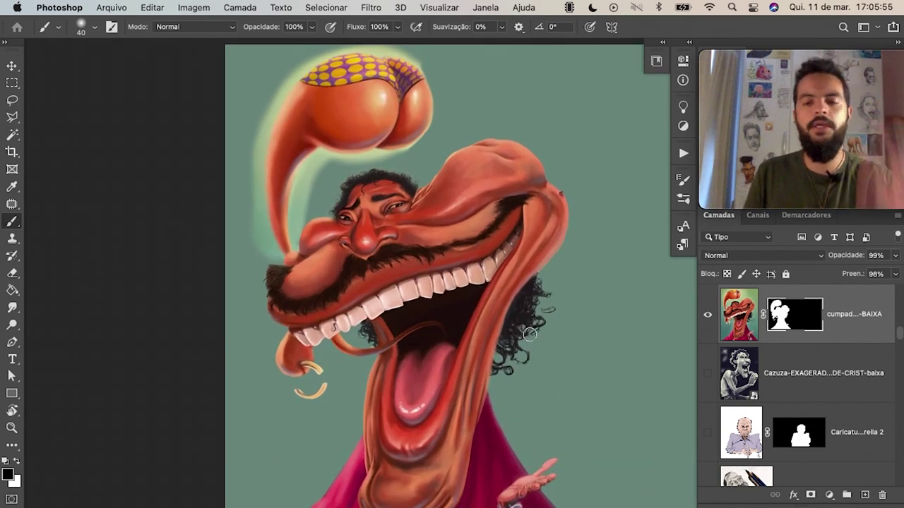
Hide the finished cumpadi layer and remove the long-haired caricature's blue sky background.
left_click(708, 317)
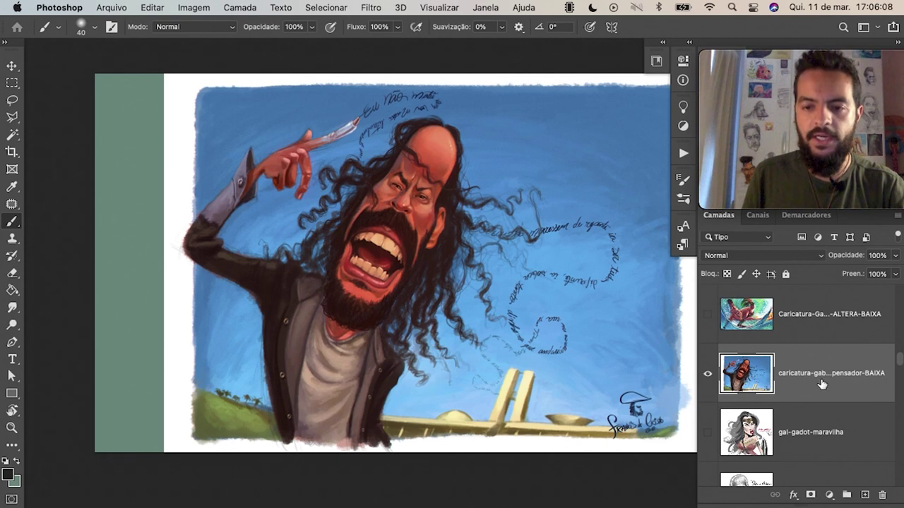
left_click(683, 63)
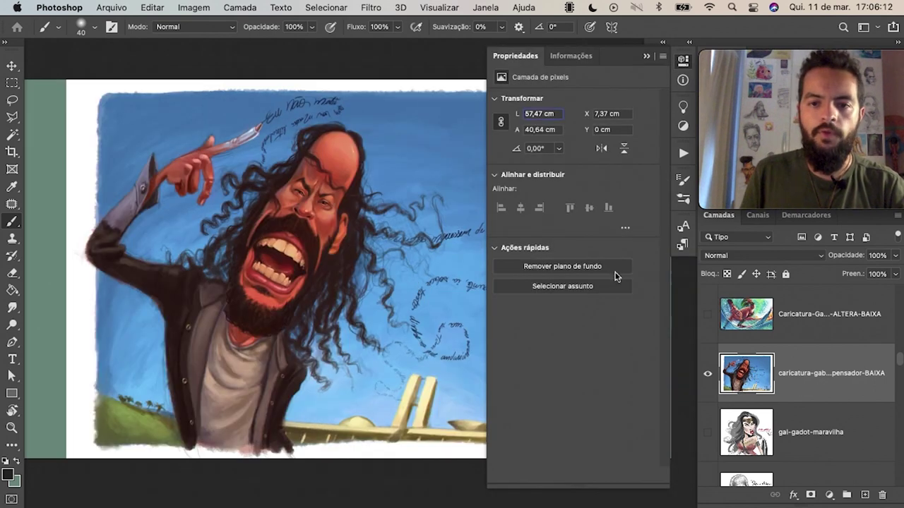
left_click(613, 271)
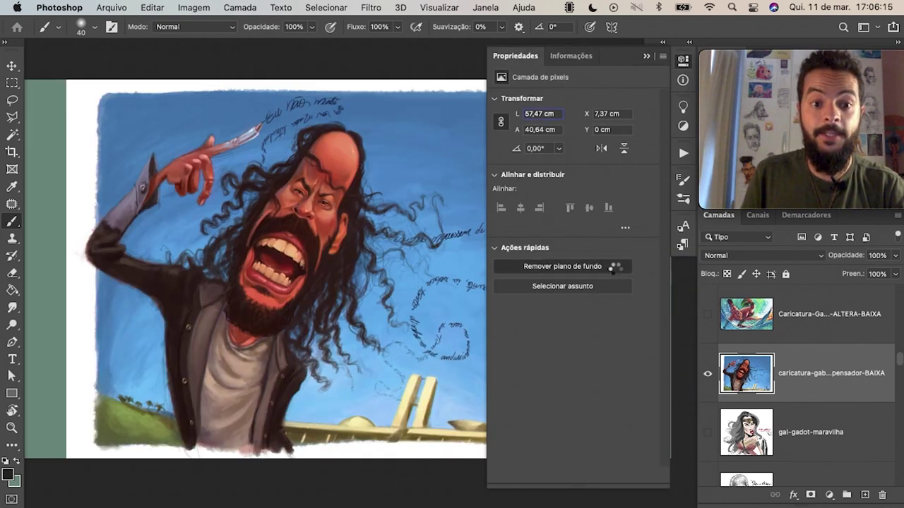
scroll(431, 314, "up", 5)
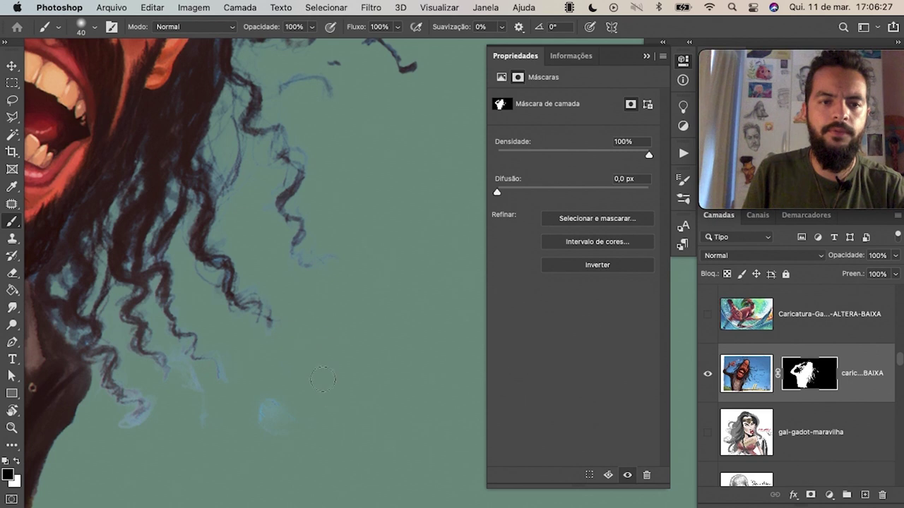
Paint black on the mask to hide the handwriting above the head.
scroll(325, 389, "up", 5)
mouse_move(377, 318)
left_mouse_down()
mouse_move(387, 364)
mouse_move(343, 321)
left_mouse_up()
scroll(372, 286, "up", 4)
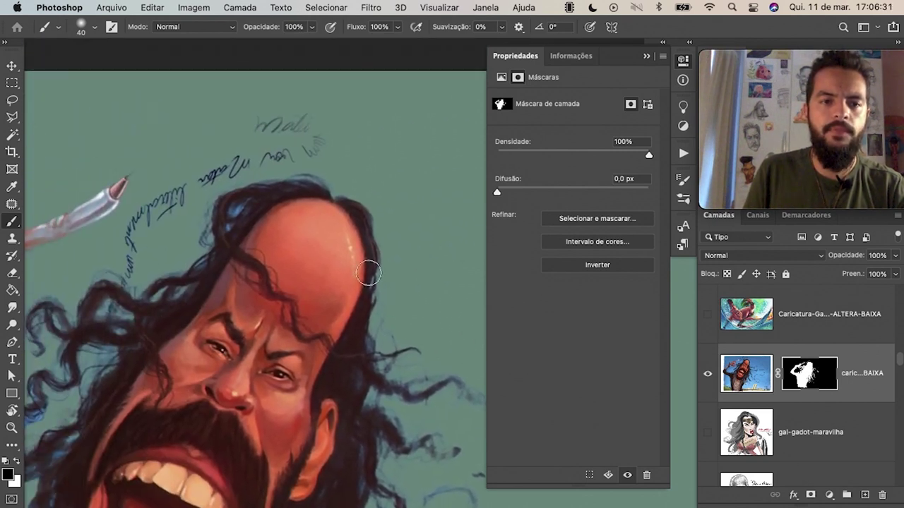
left_click_drag(328, 150, 245, 127)
left_click_drag(298, 155, 177, 191)
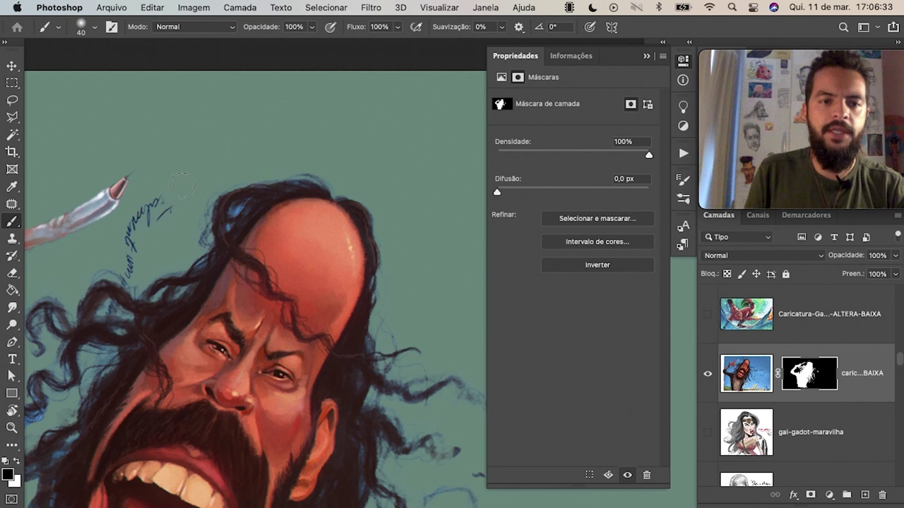
mouse_move(170, 176)
left_mouse_down()
mouse_move(167, 212)
mouse_move(258, 195)
mouse_move(246, 146)
left_mouse_up()
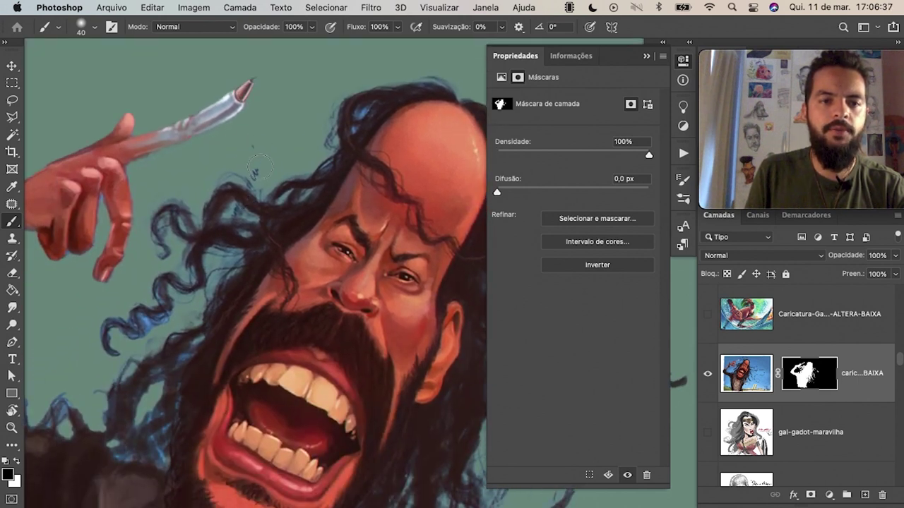
mouse_move(221, 182)
left_mouse_down()
mouse_move(264, 107)
mouse_move(290, 174)
left_mouse_up()
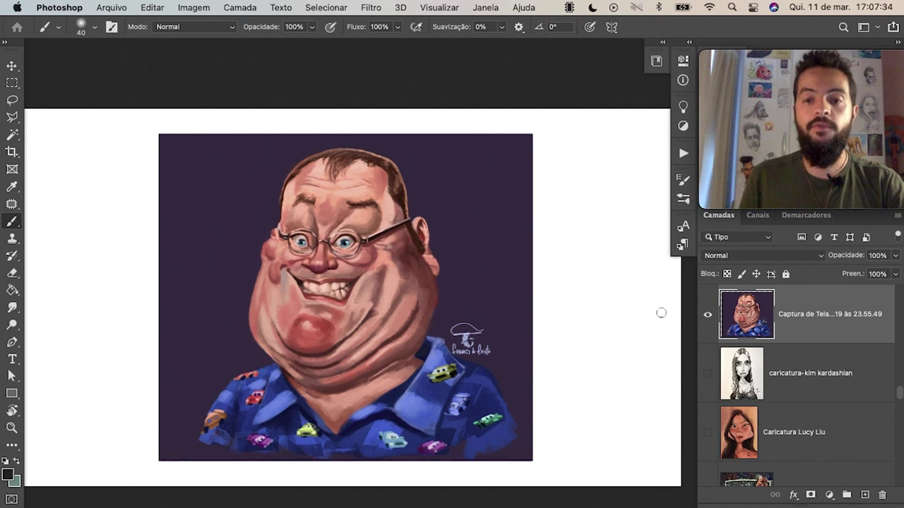
Mask away the bespectacled caricature's purple background with Remove Background, then zoom to check it.
key("v")
left_click(683, 60)
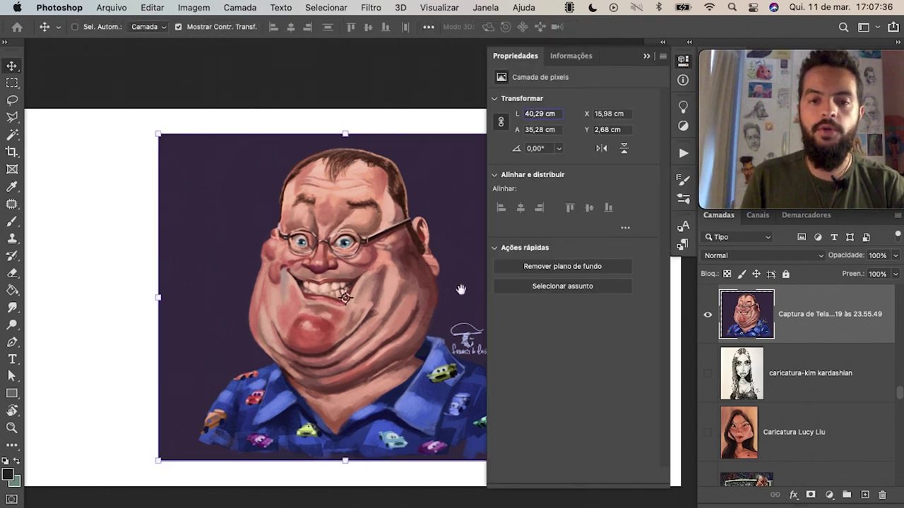
left_click_drag(461, 290, 396, 286)
left_click(585, 269)
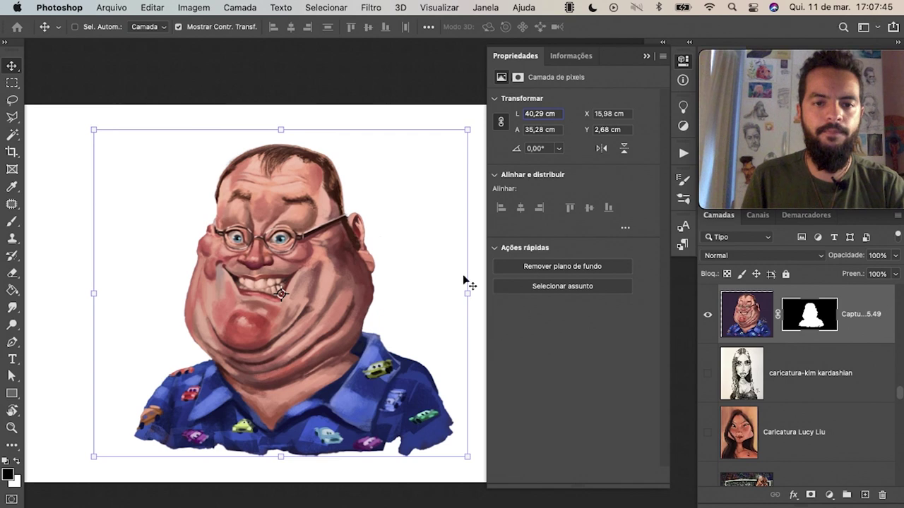
scroll(424, 403, "up", 5)
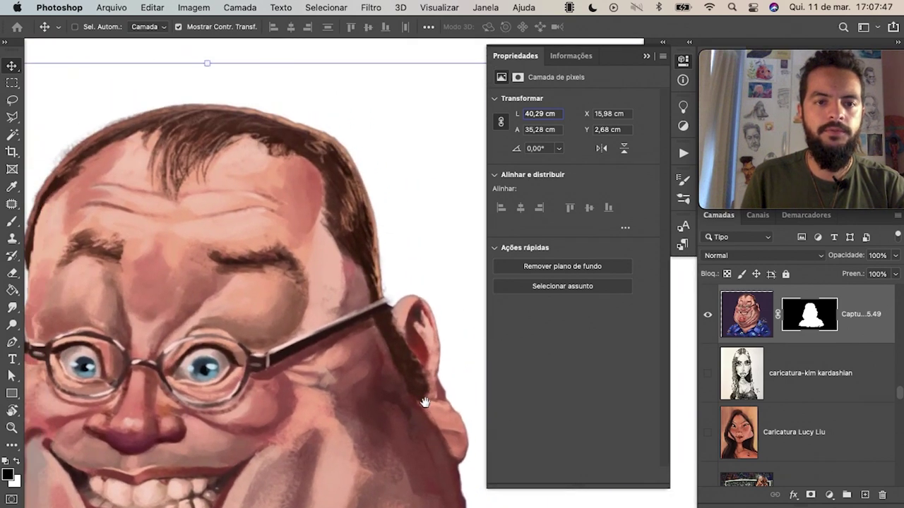
scroll(425, 403, "left", 5)
scroll(414, 373, "down", 3)
scroll(374, 346, "down", 3)
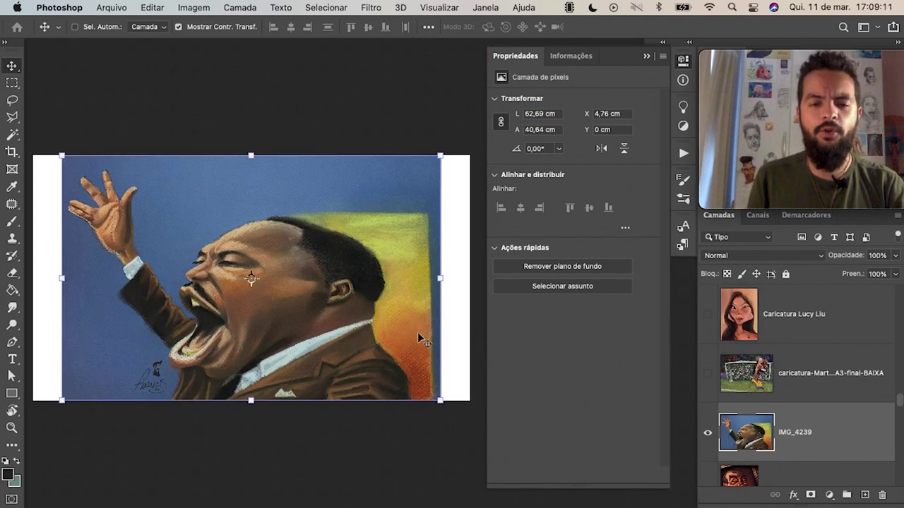
Remove the blue background from the IMG_4239 shouting caricature.
left_click(582, 274)
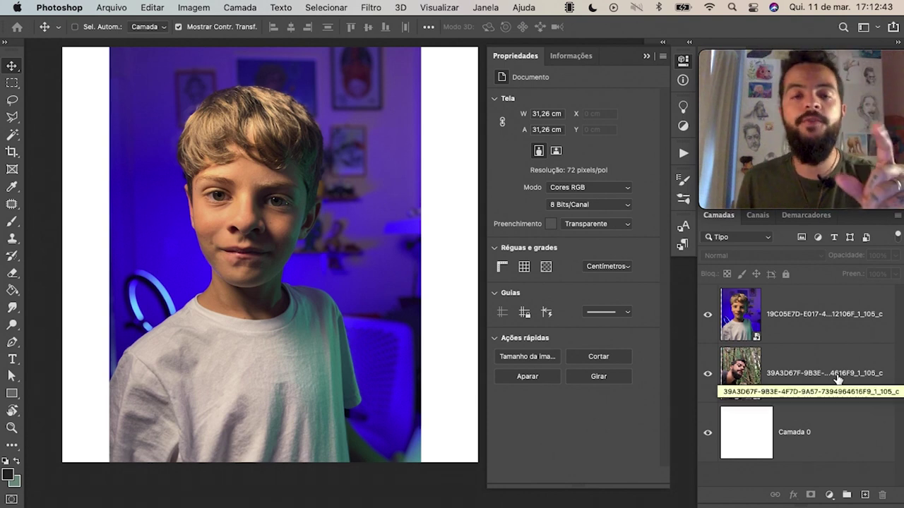
Rasterize the boy's portrait and bamboo selfie layers into plain pixel layers, leaving the boy's portrait selected.
left_click(791, 329)
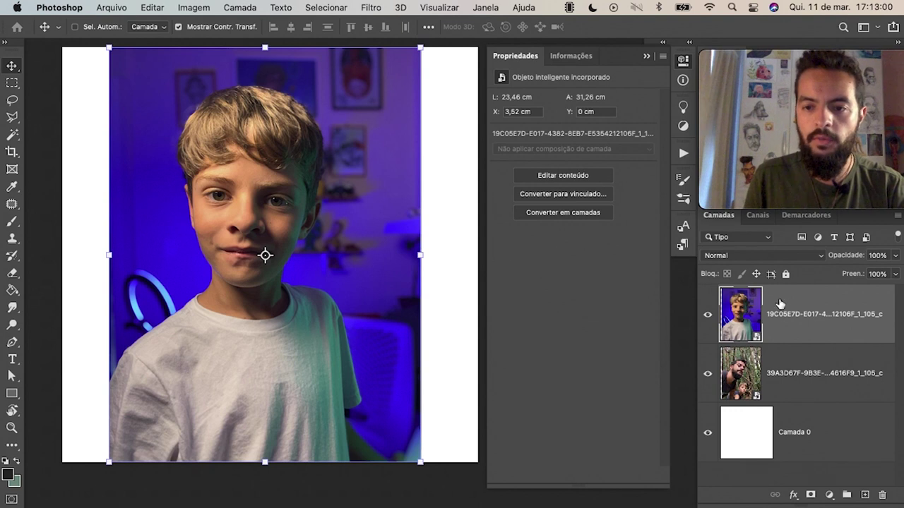
left_click(795, 363)
left_click(791, 319, "shift")
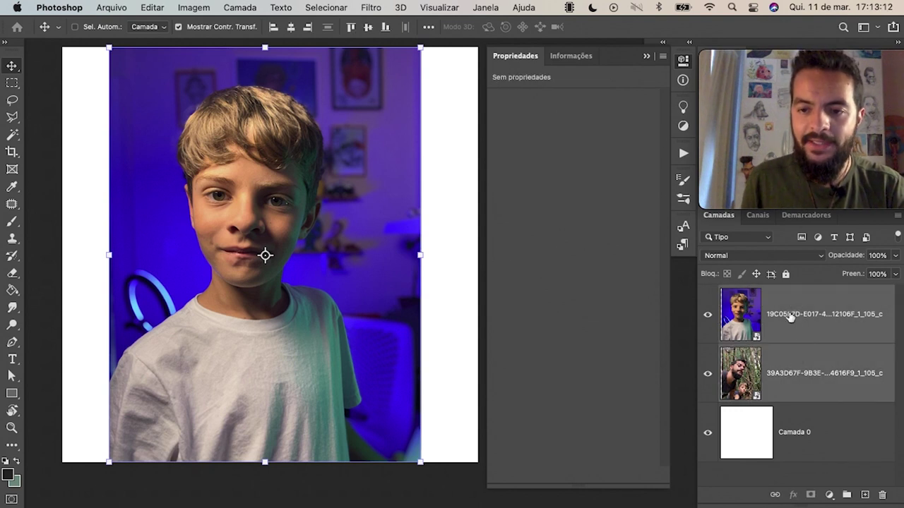
right_click(788, 354)
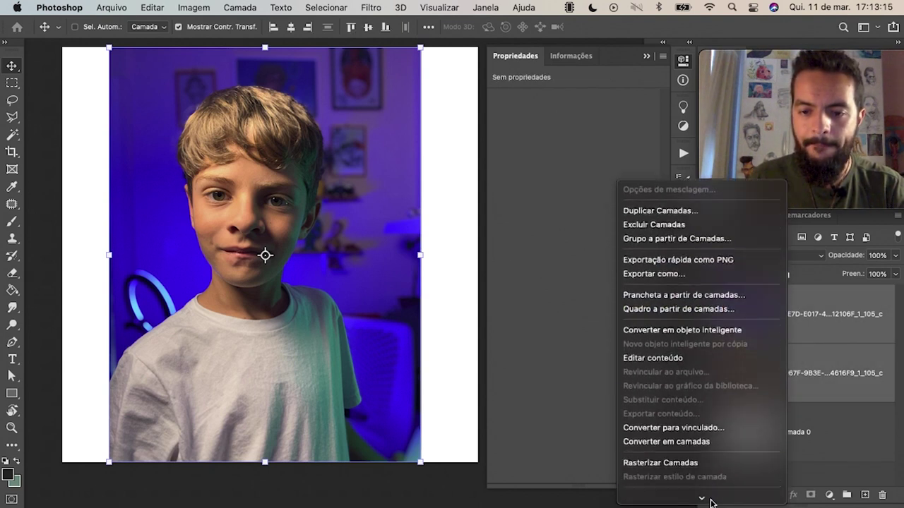
left_click(699, 394)
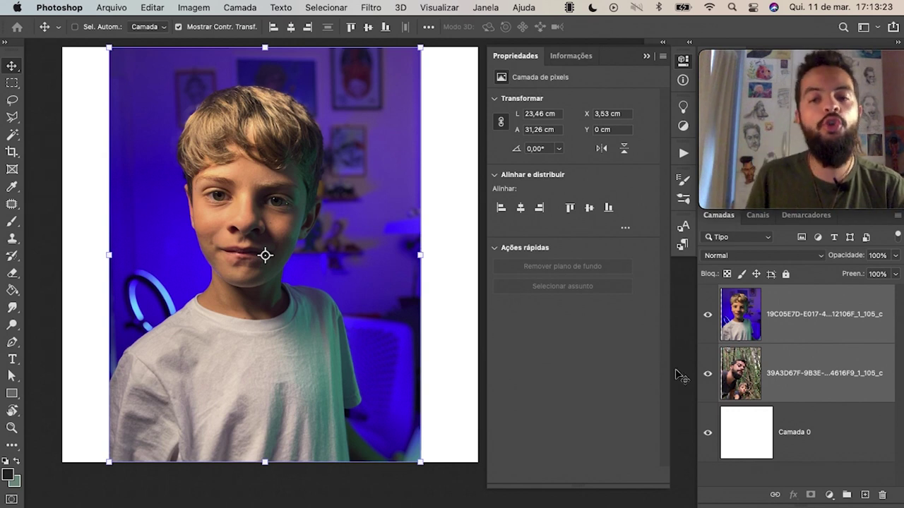
left_click(810, 334)
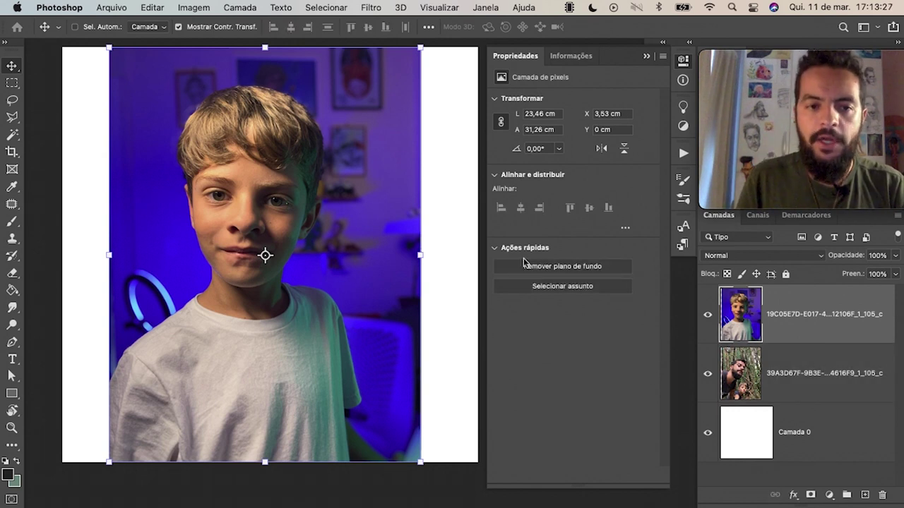
Remove the boy portrait's purple background, hide the bamboo layer, and ready the Brush on the mask.
left_click(582, 269)
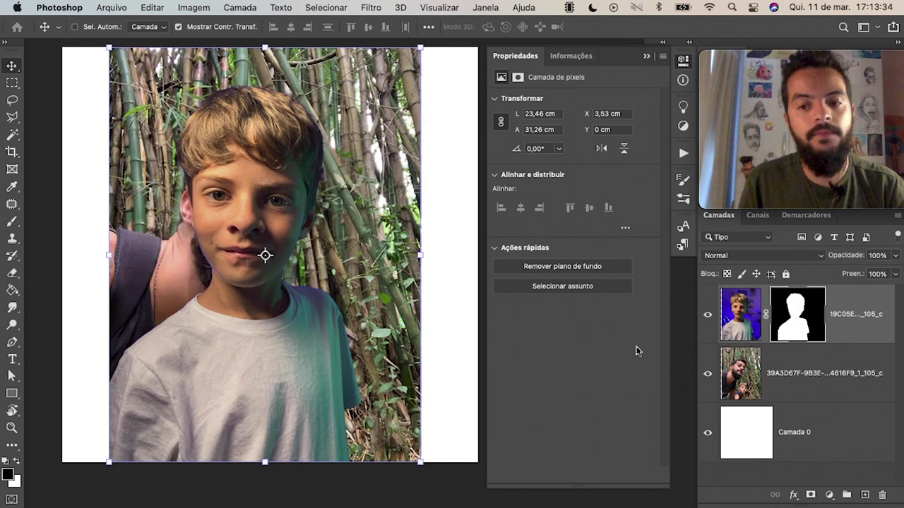
left_click(708, 378)
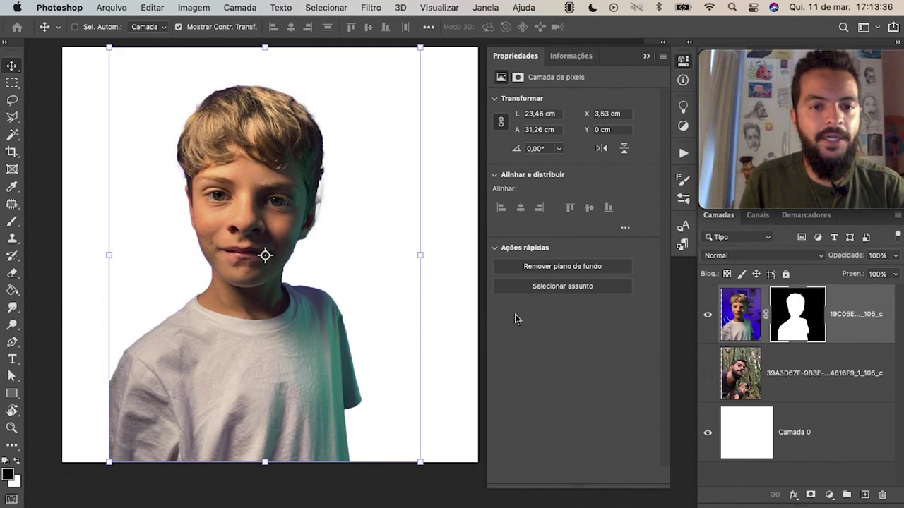
left_click(797, 323)
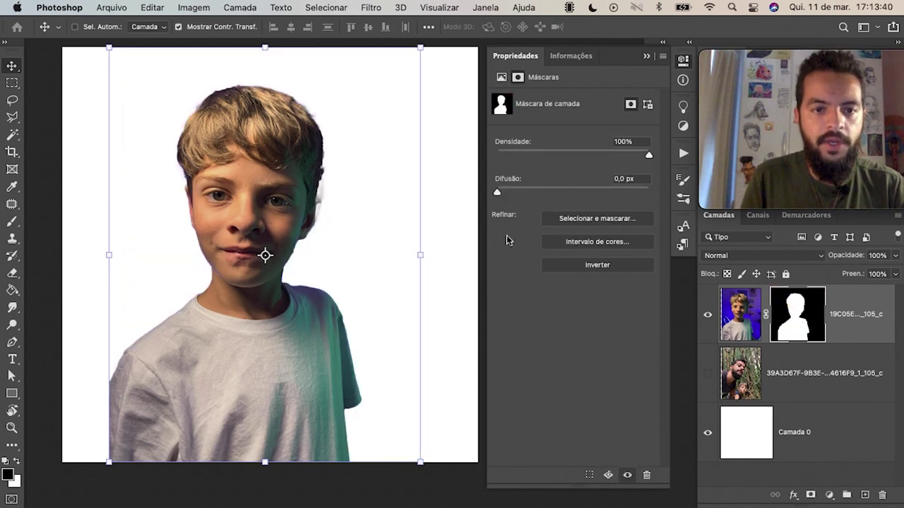
scroll(327, 186, "up", 2)
scroll(327, 185, "up", 5)
key("b")
Paint the mask to restore the boy's ear edge and hide stray hair, using brush size 39.
mouse_move(312, 257)
left_mouse_down()
mouse_move(299, 299)
mouse_move(314, 224)
mouse_move(302, 262)
mouse_move(329, 216)
mouse_move(306, 202)
mouse_move(343, 365)
left_mouse_up()
mouse_move(356, 290)
left_mouse_down()
mouse_move(354, 324)
mouse_move(353, 286)
left_mouse_up()
left_click_drag(353, 245, 303, 282)
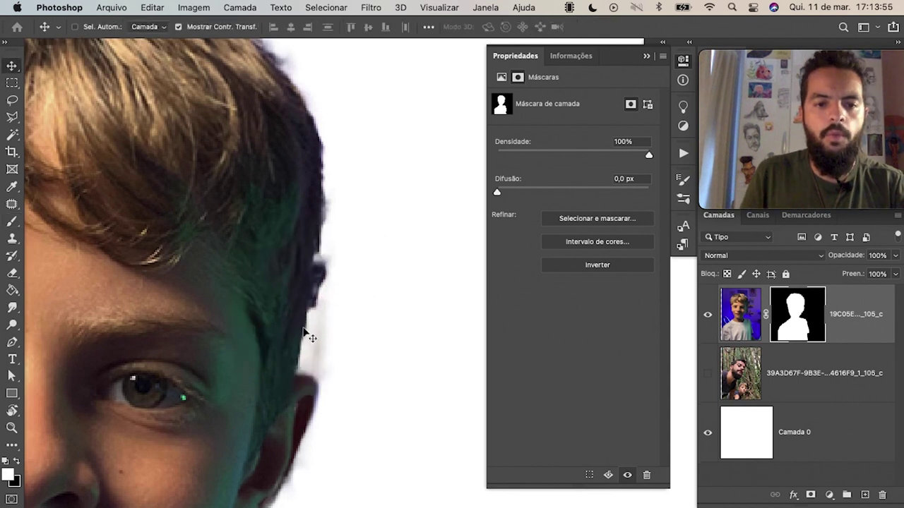
key("x")
left_click_drag(337, 264, 332, 309)
Check the mask around the eye and shirt edge, toggling it off and on, then hide the portrait layer.
left_click_drag(339, 278, 317, 209)
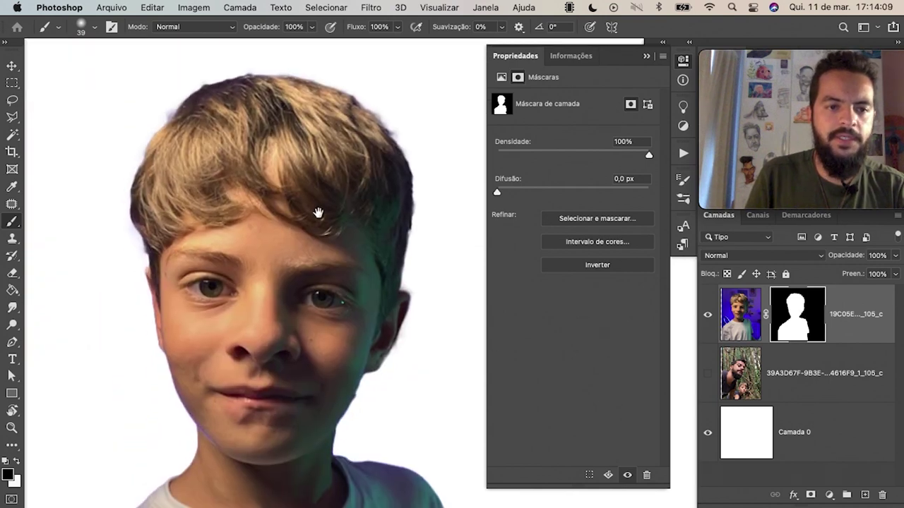
left_click_drag(185, 278, 218, 237)
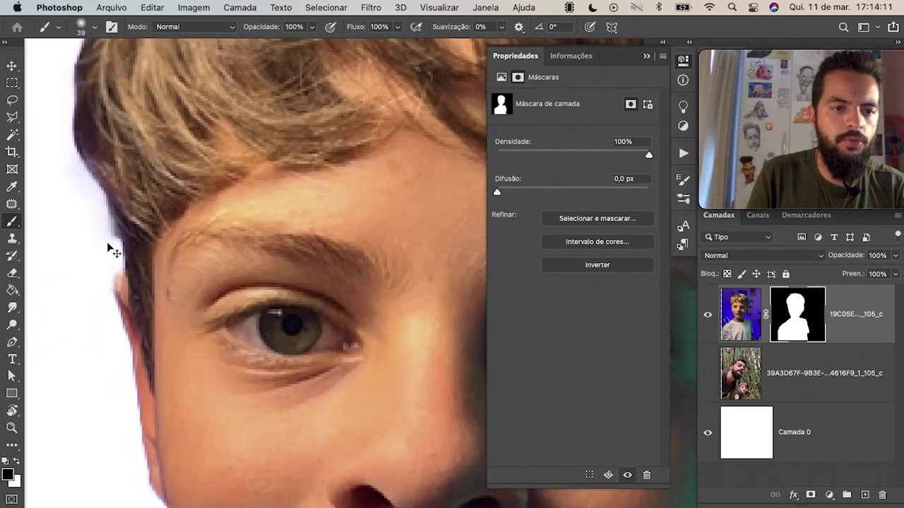
scroll(339, 272, "down", 5)
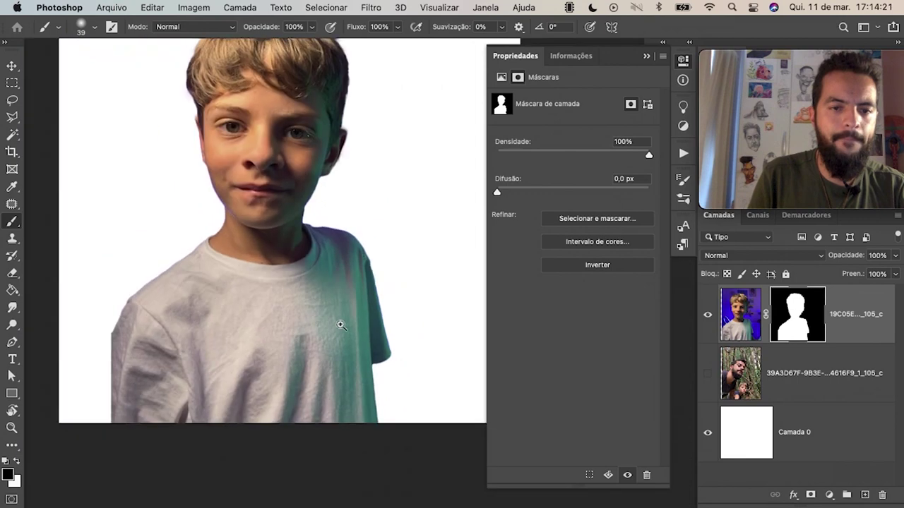
left_click_drag(339, 323, 419, 379)
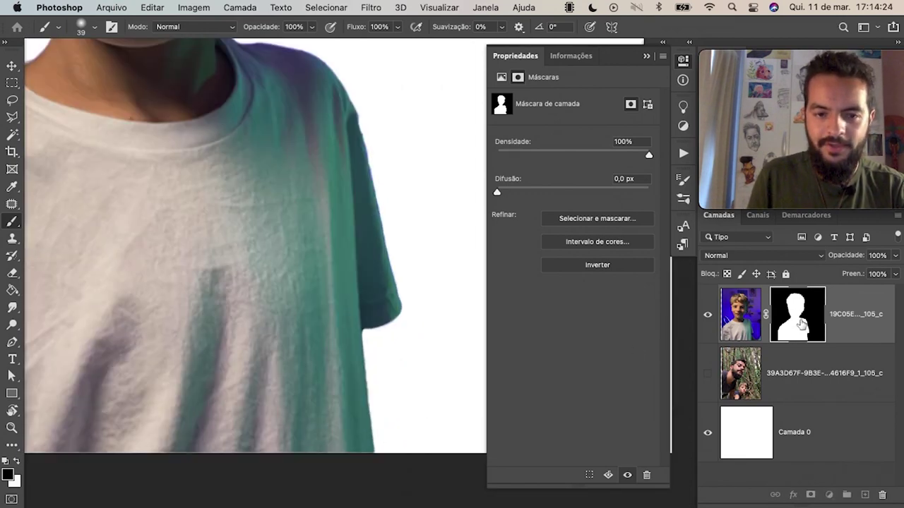
left_click(798, 324, "shift")
left_click(798, 325, "shift")
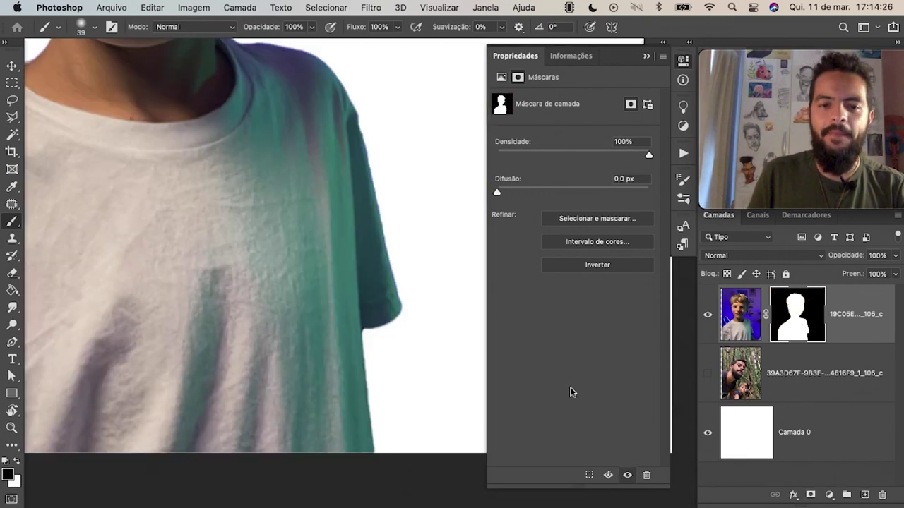
scroll(363, 416, "right", 5)
scroll(318, 440, "right", 4)
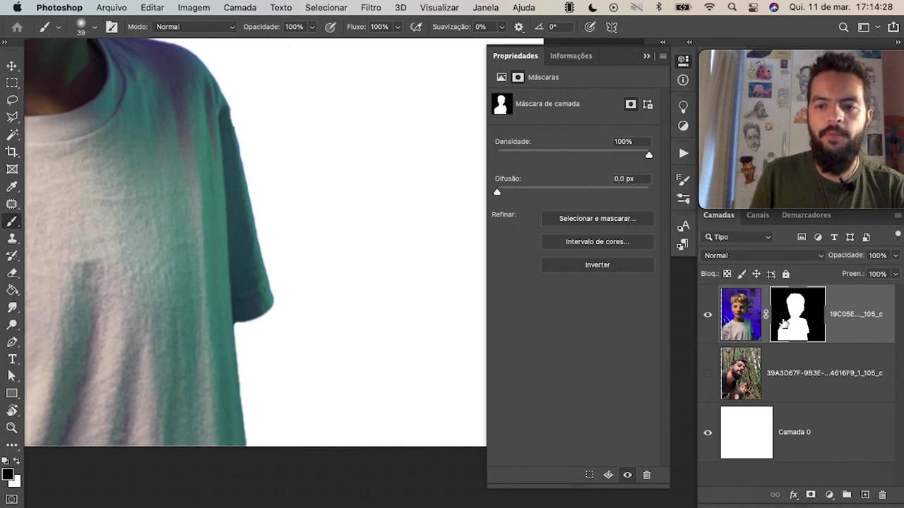
left_click(706, 318)
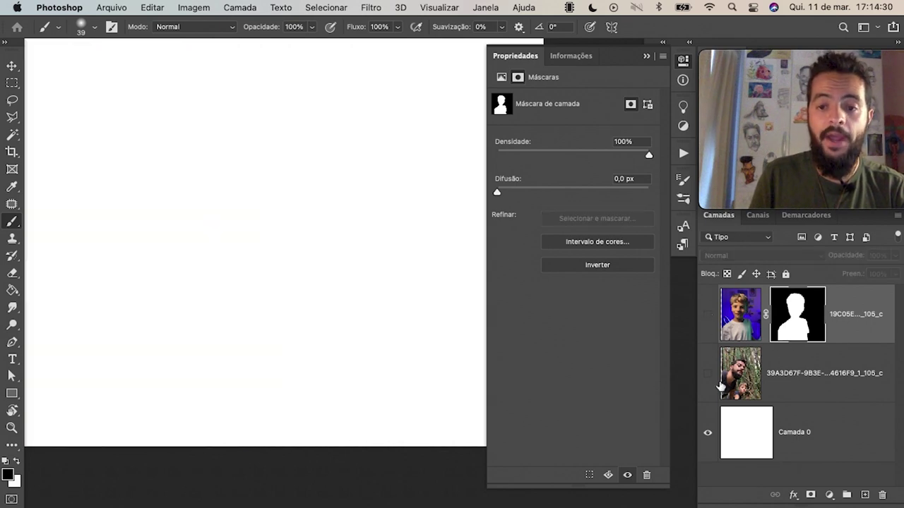
Show and select the bamboo selfie layer.
left_click(707, 373)
scroll(324, 310, "down", 3)
scroll(318, 344, "up", 2)
scroll(318, 344, "up", 2)
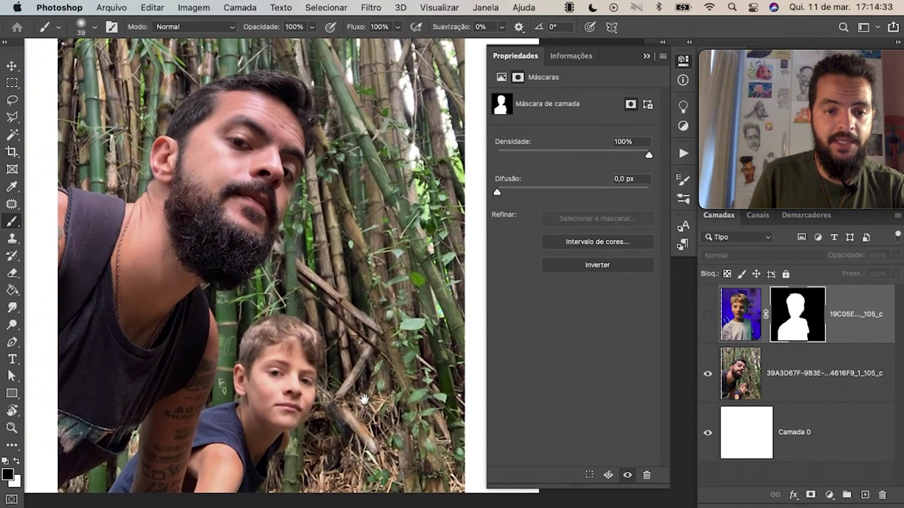
scroll(356, 392, "down", 1)
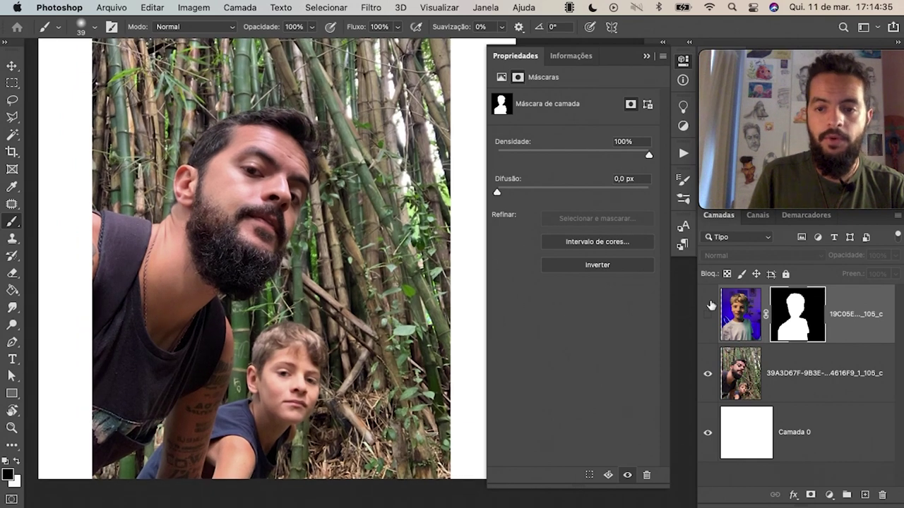
left_click(808, 387)
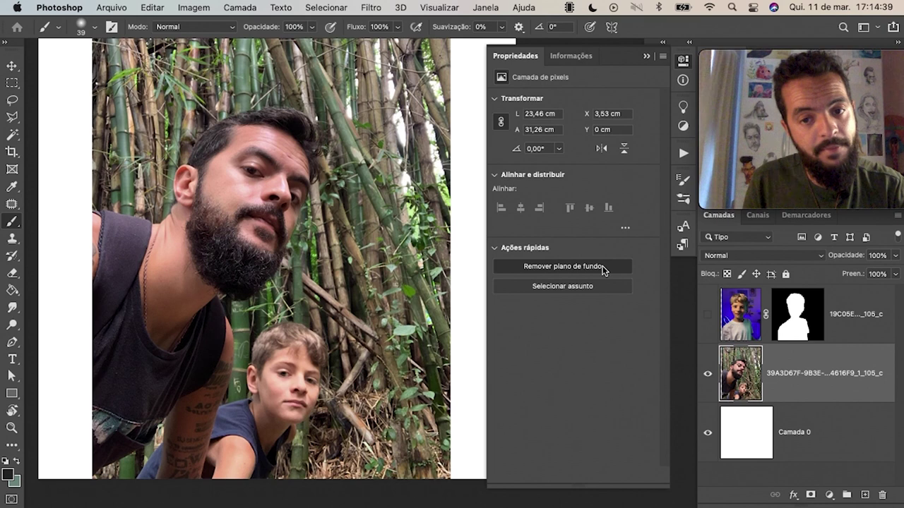
Mask out the bamboo background from the selfie with Remove Background, then zoom in.
left_click(604, 270)
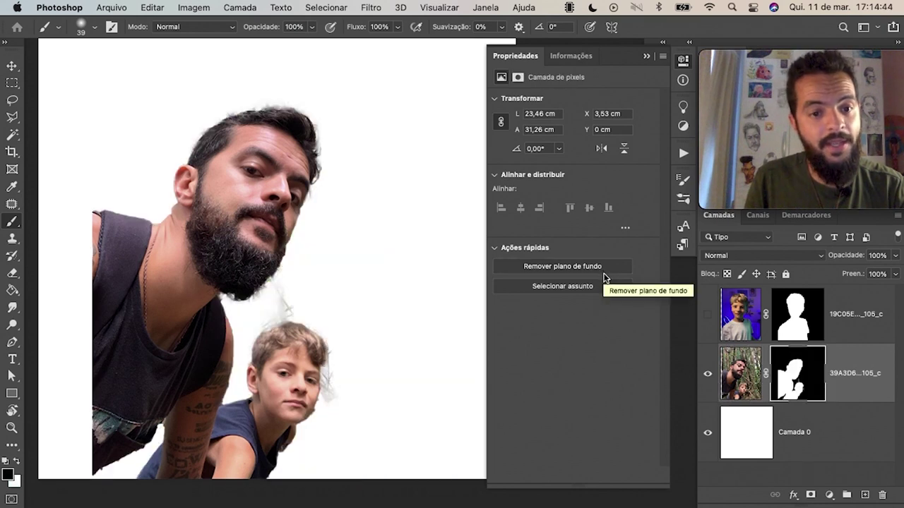
scroll(339, 388, "up", 2)
scroll(369, 359, "up", 3)
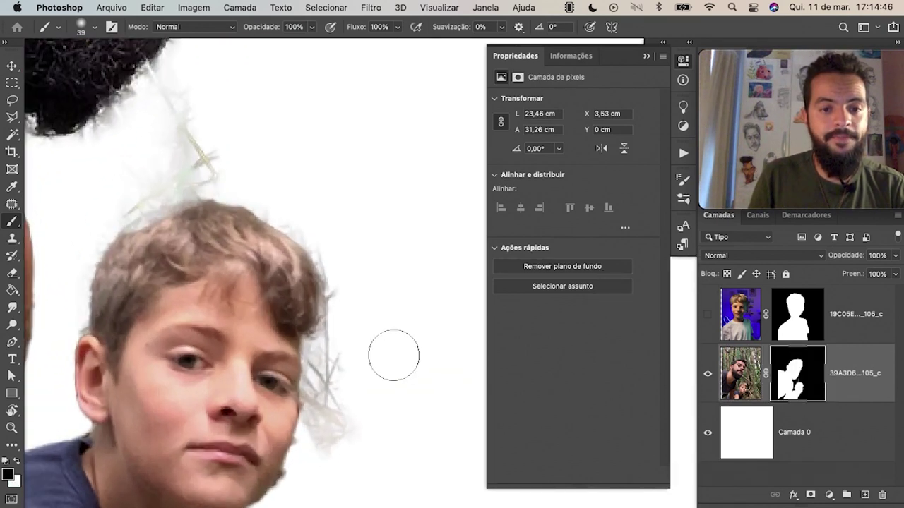
scroll(391, 351, "up", 2)
scroll(371, 289, "up", 2)
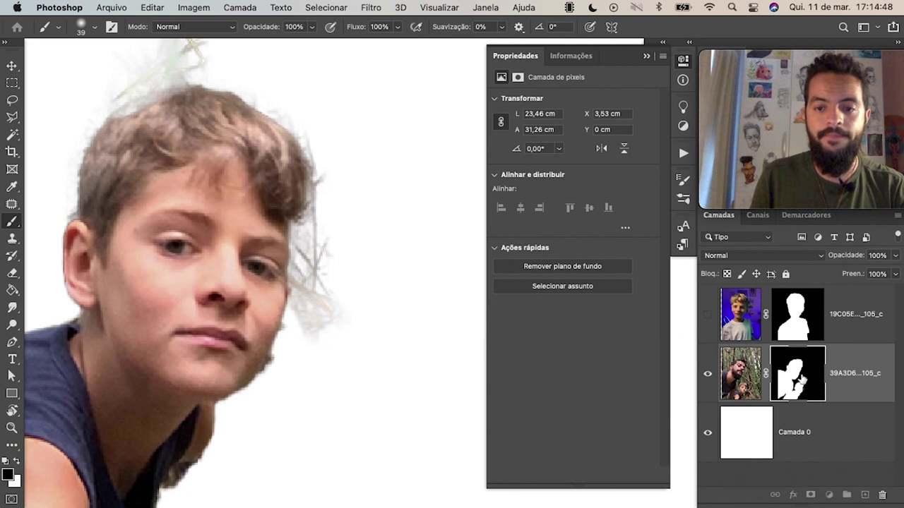